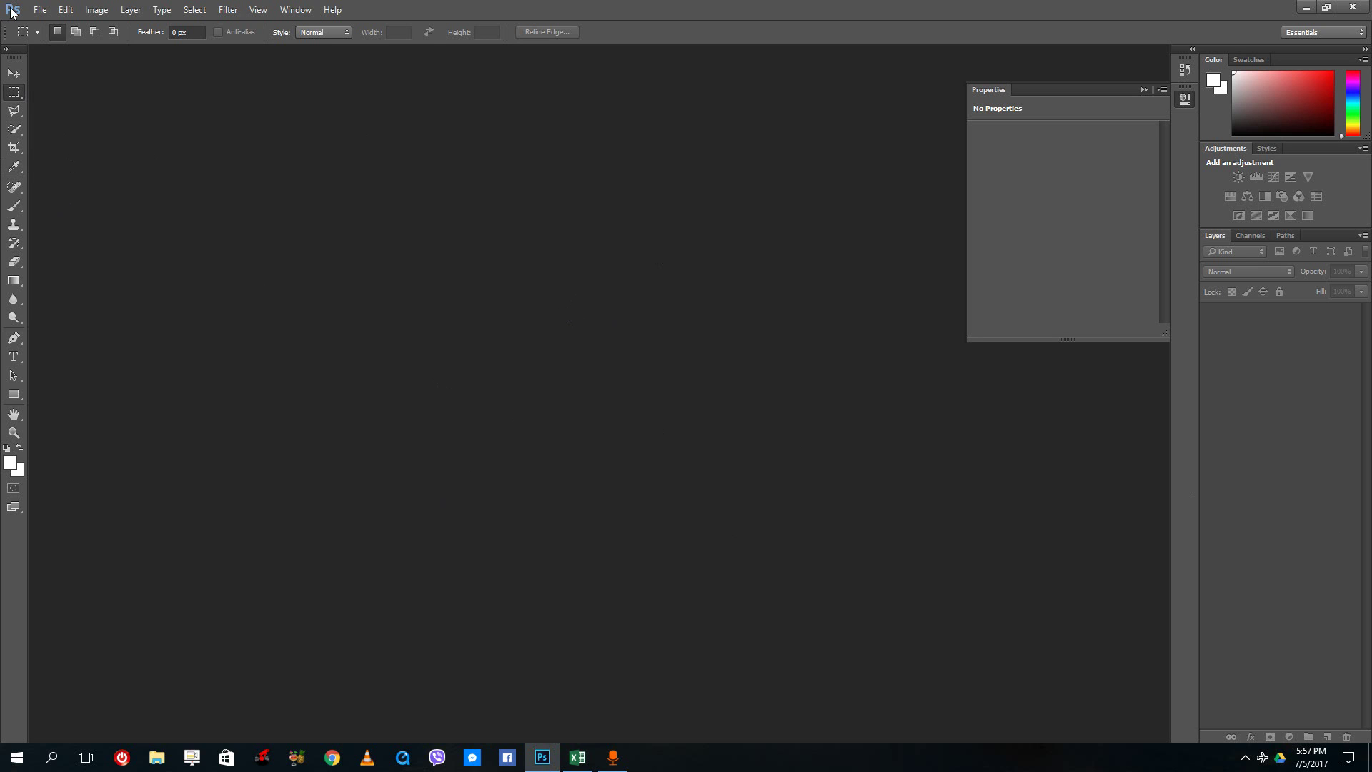
Step: Create a new document from the Web preset: 800 x 600 px, 72 ppi, white background
{"action": "left_click", "coordinate": [37, 15]}
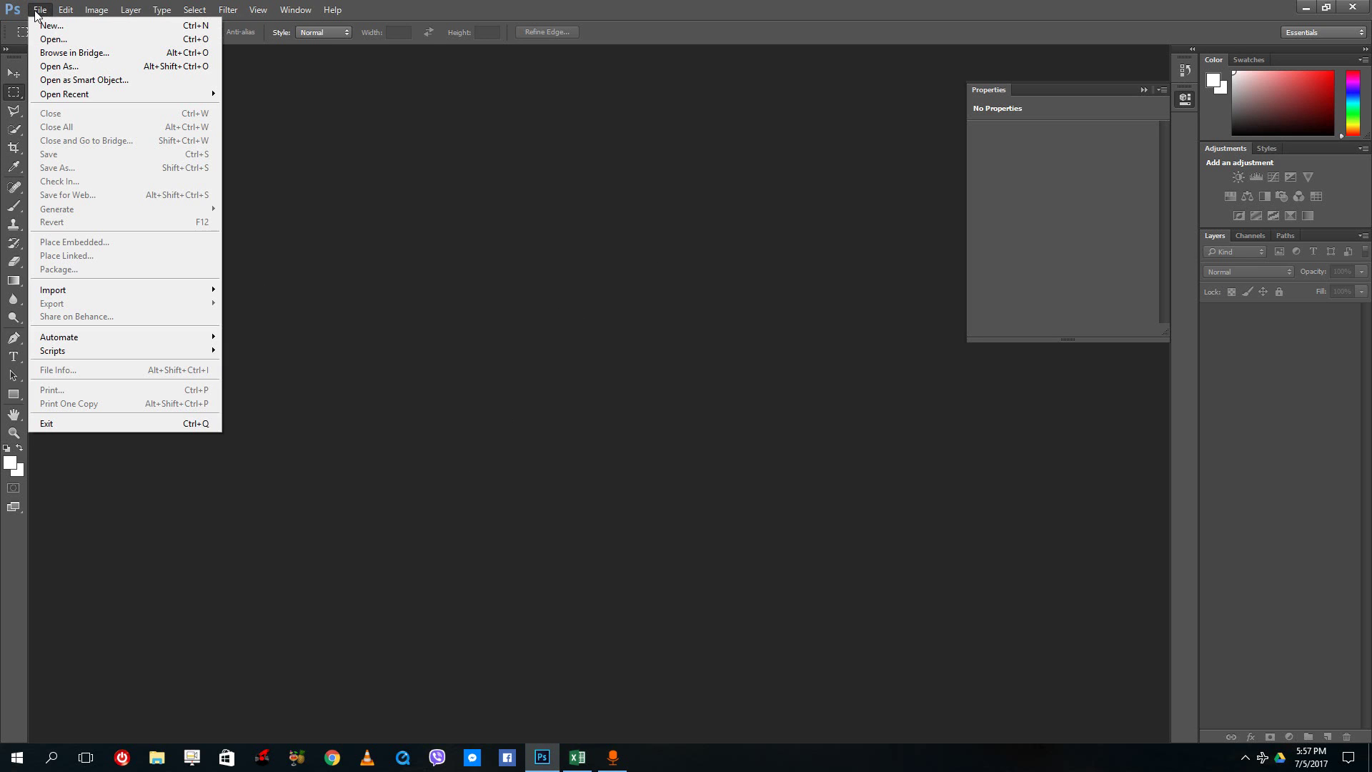
{"action": "left_click", "coordinate": [51, 26]}
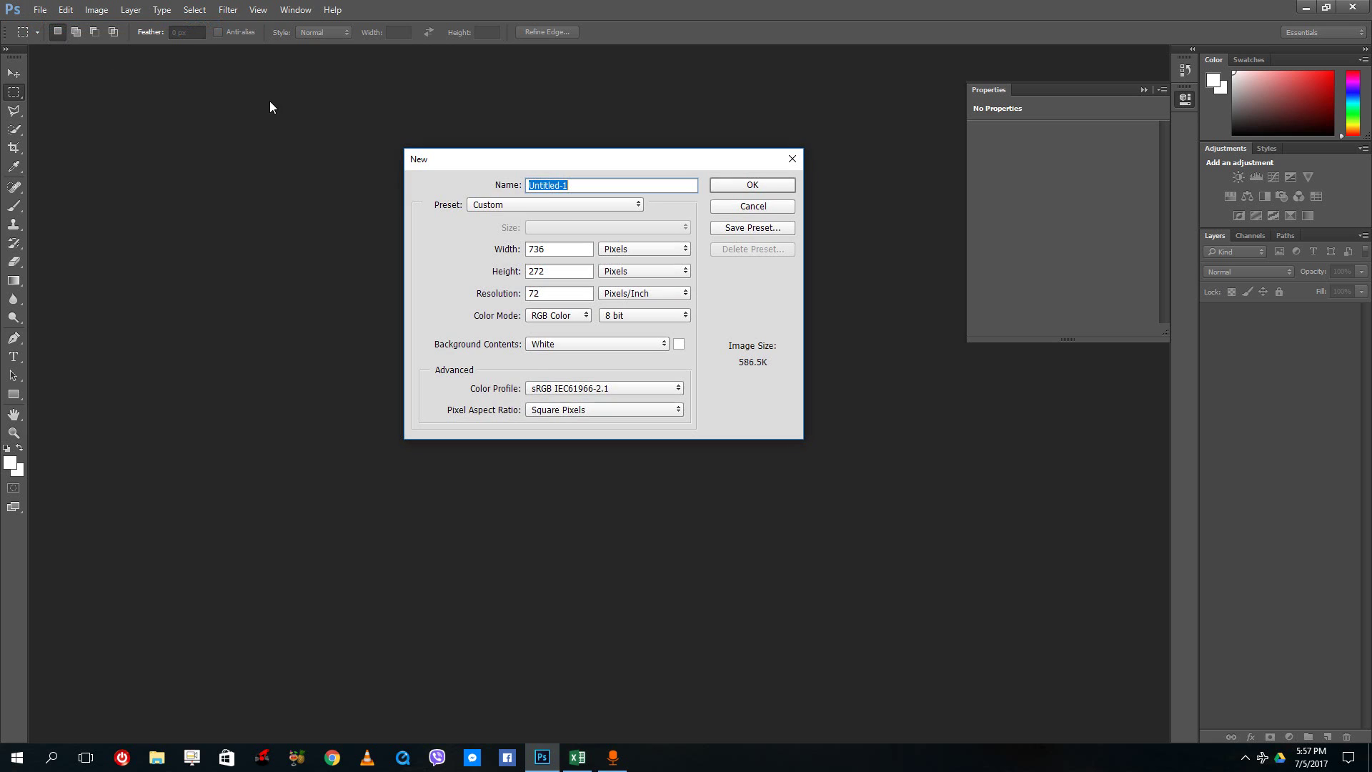
{"action": "left_click", "coordinate": [551, 205]}
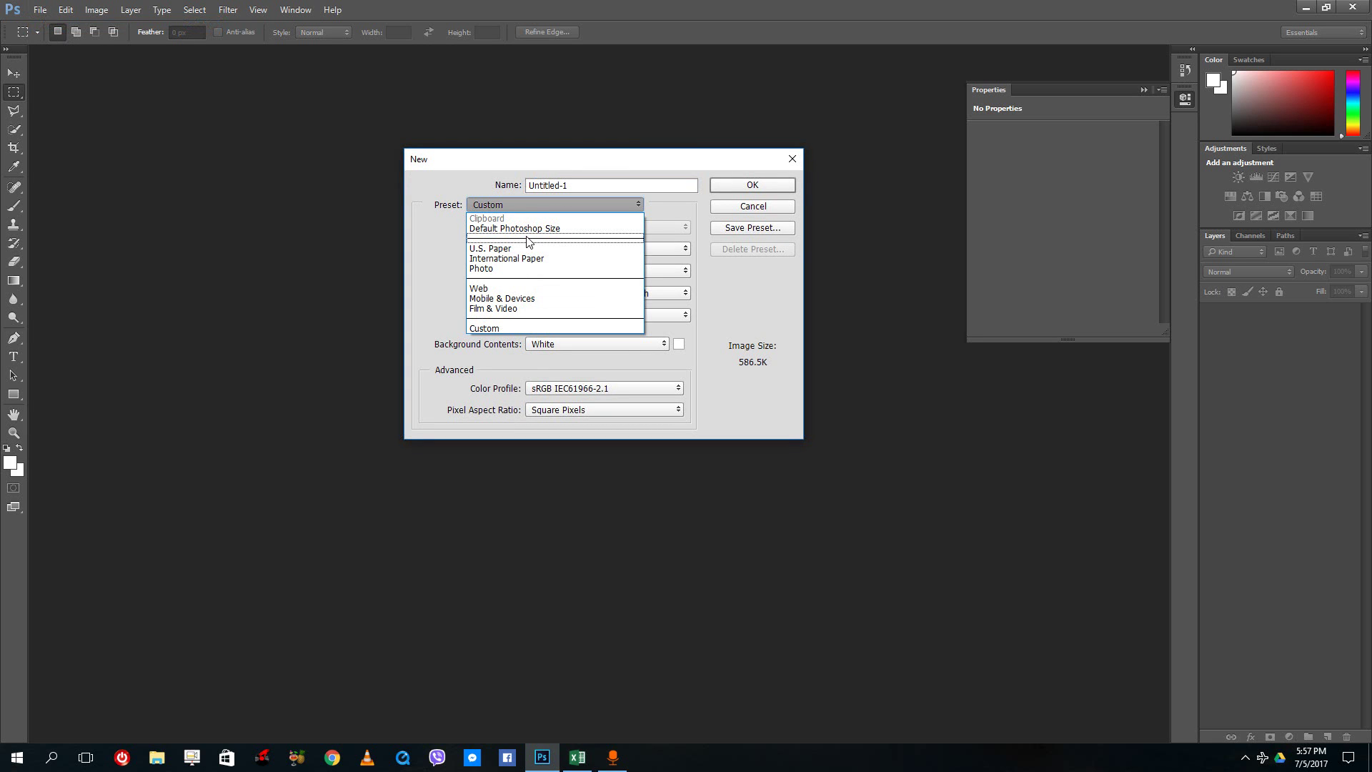
{"action": "left_click", "coordinate": [516, 288]}
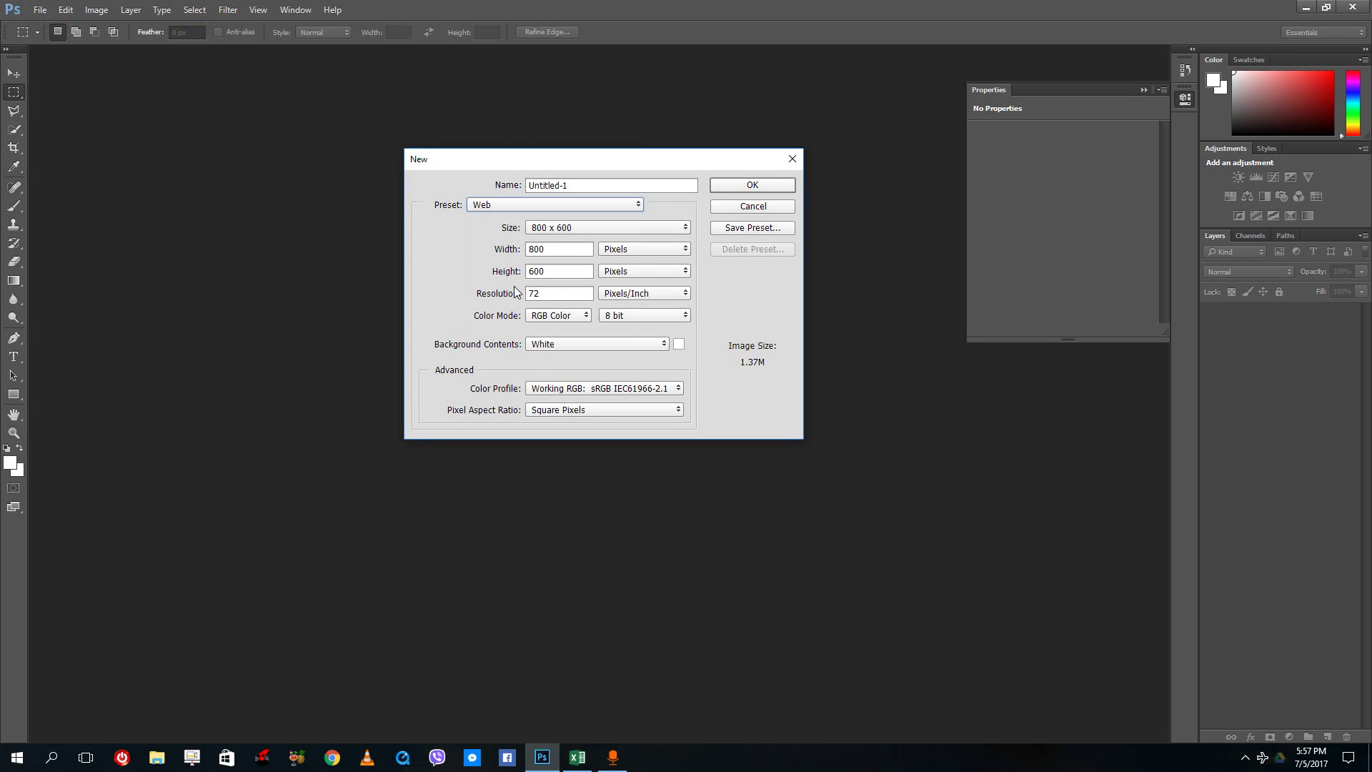
{"action": "left_click", "coordinate": [770, 187]}
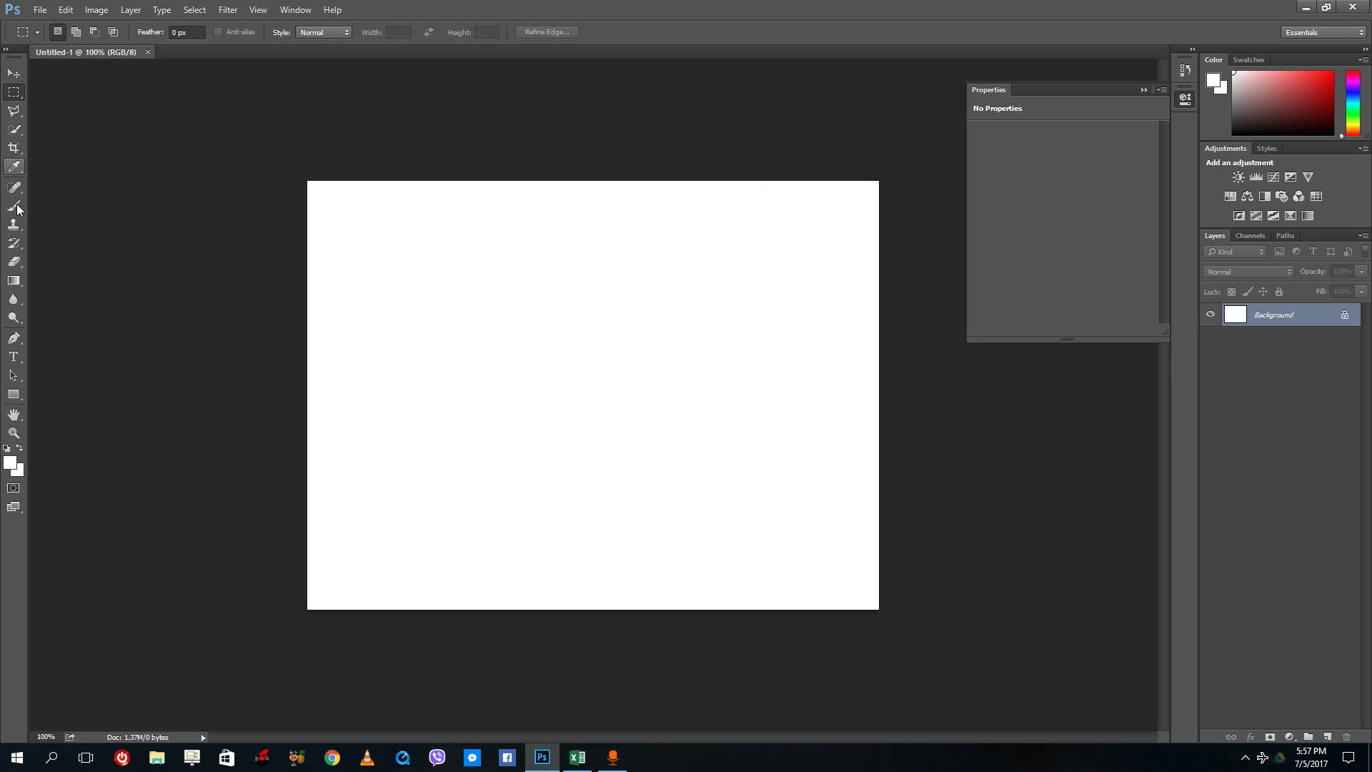
{"action": "left_click", "coordinate": [13, 74]}
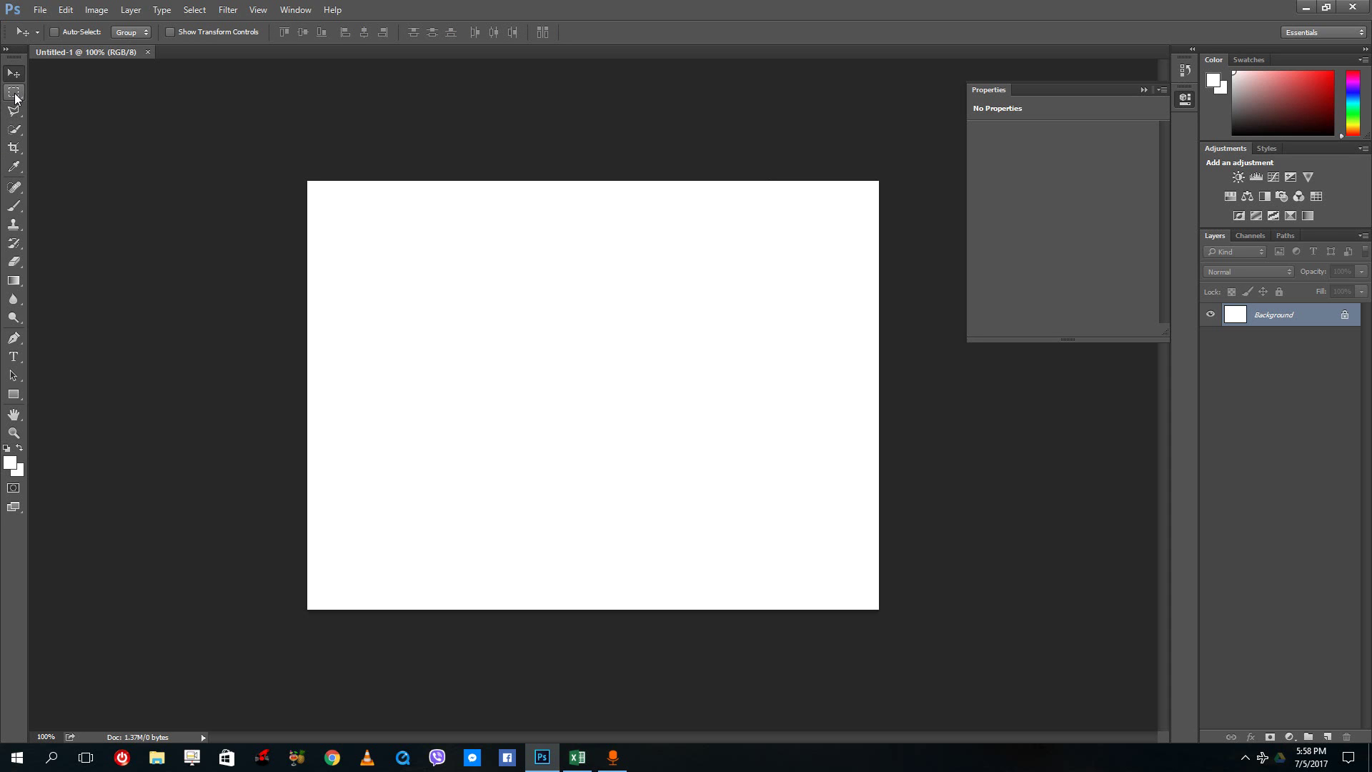
{"action": "left_click", "coordinate": [15, 98]}
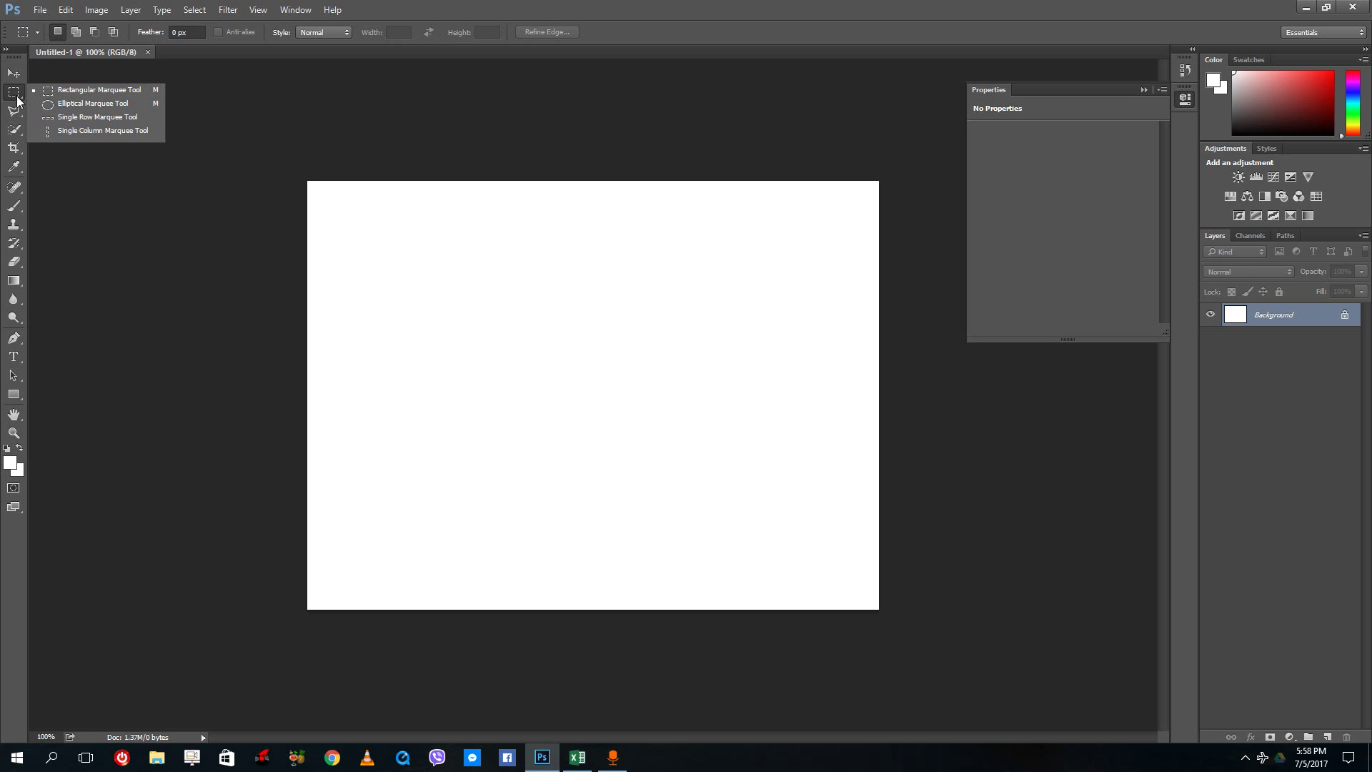
{"action": "left_click", "coordinate": [12, 98]}
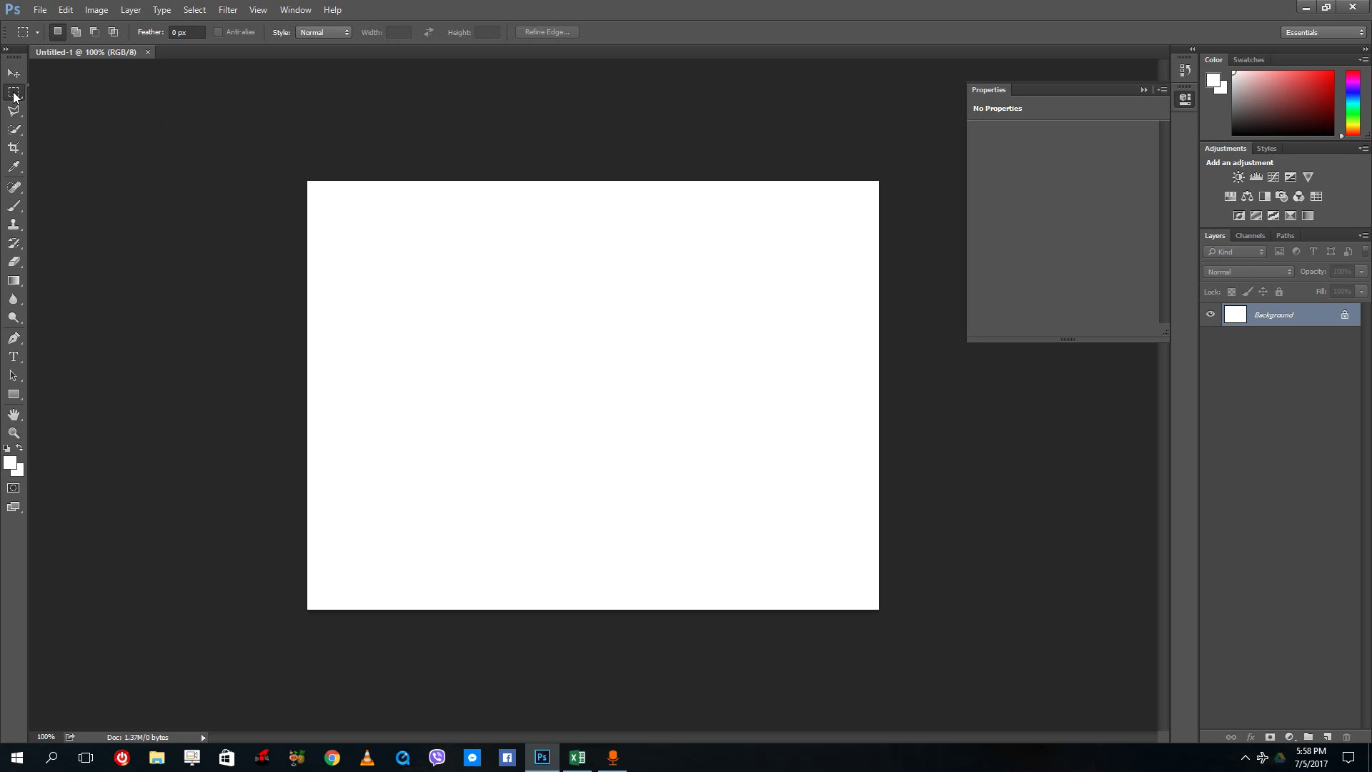
{"action": "left_click", "coordinate": [13, 98]}
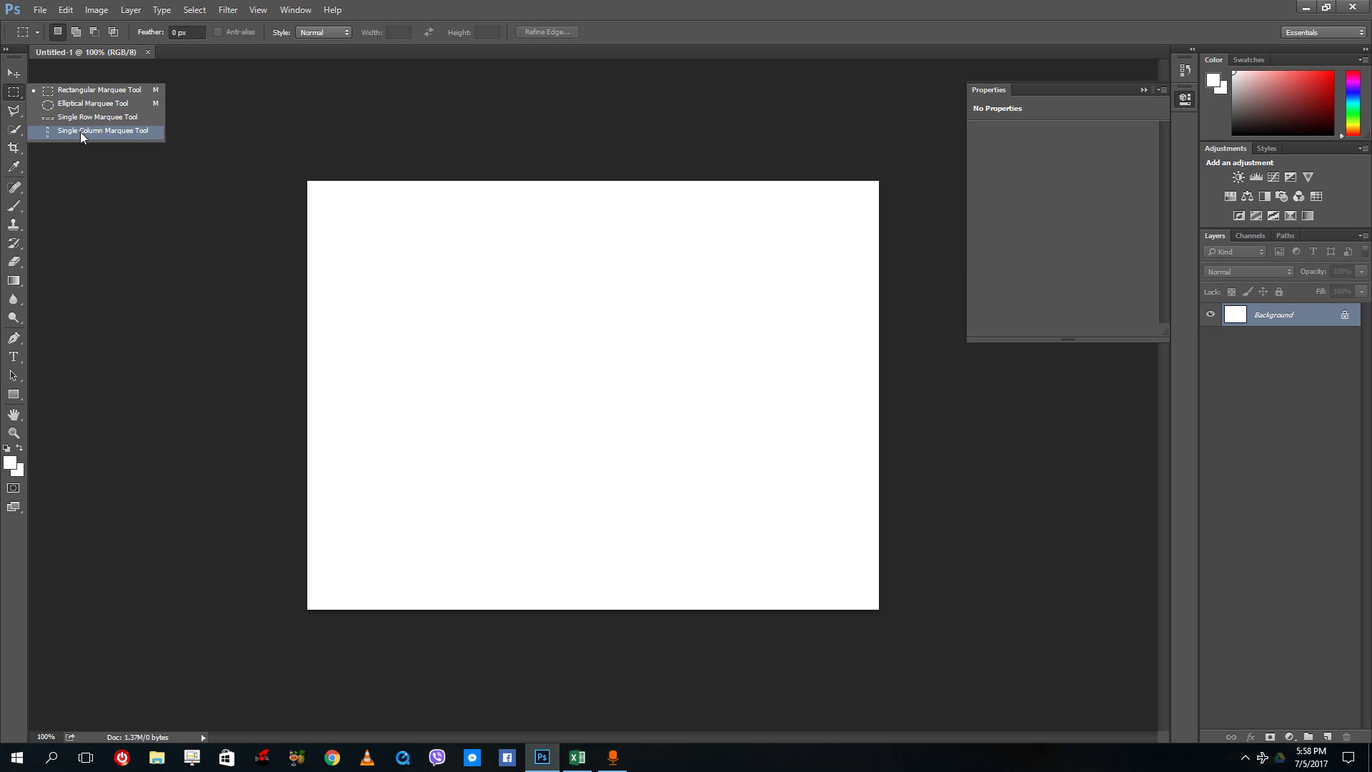
{"action": "left_click", "coordinate": [130, 180]}
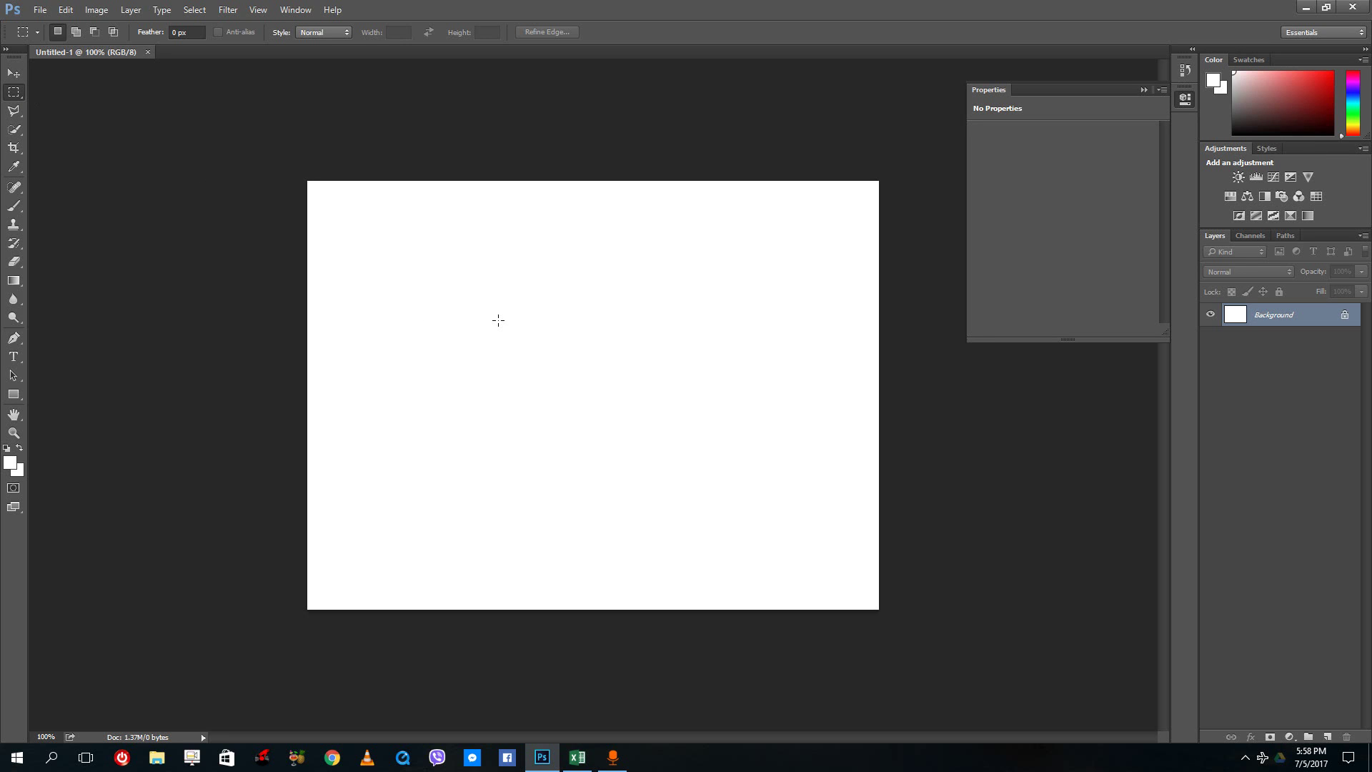
Step: Set the foreground colour to teal #40c6b2 in the Color Picker
{"action": "left_click", "coordinate": [12, 466]}
{"action": "left_click", "coordinate": [611, 443]}
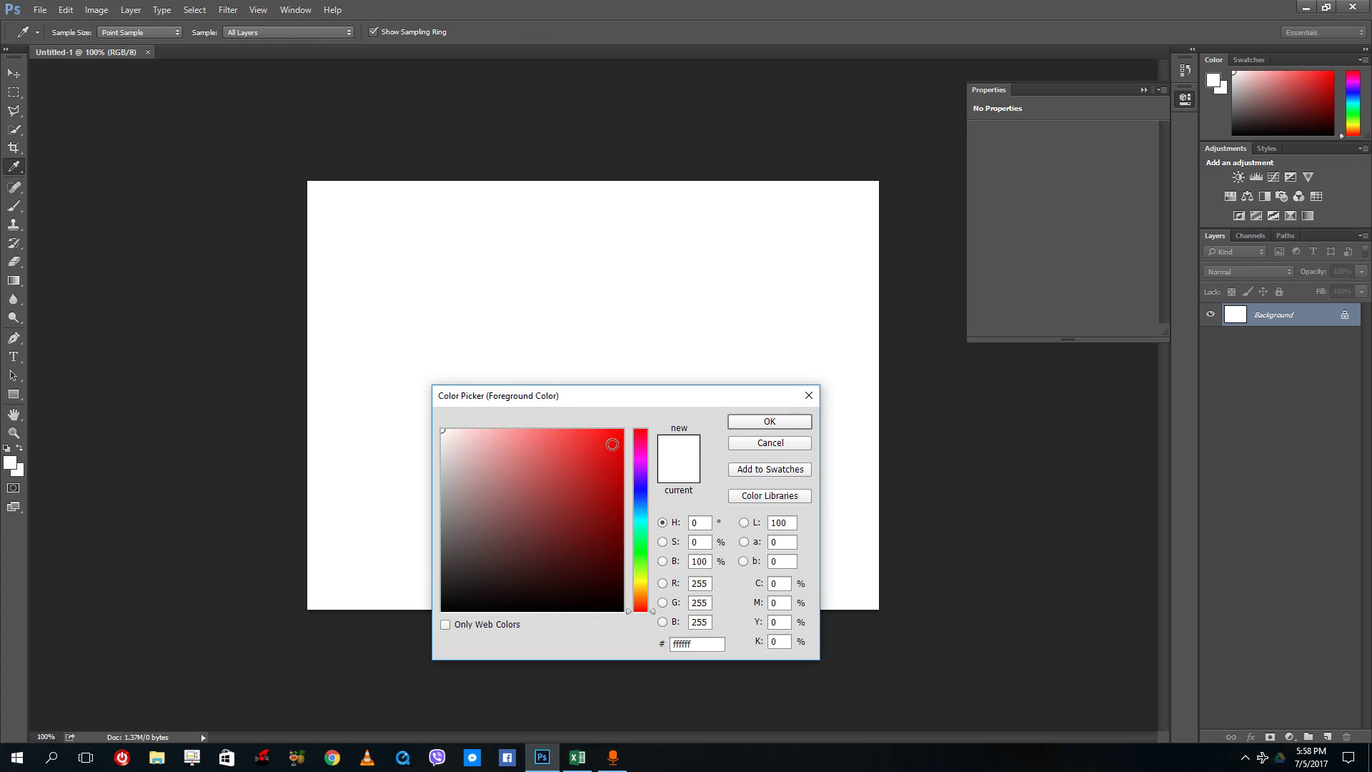
{"action": "left_click_drag", "start_coordinate": [649, 449], "coordinate": [641, 524]}
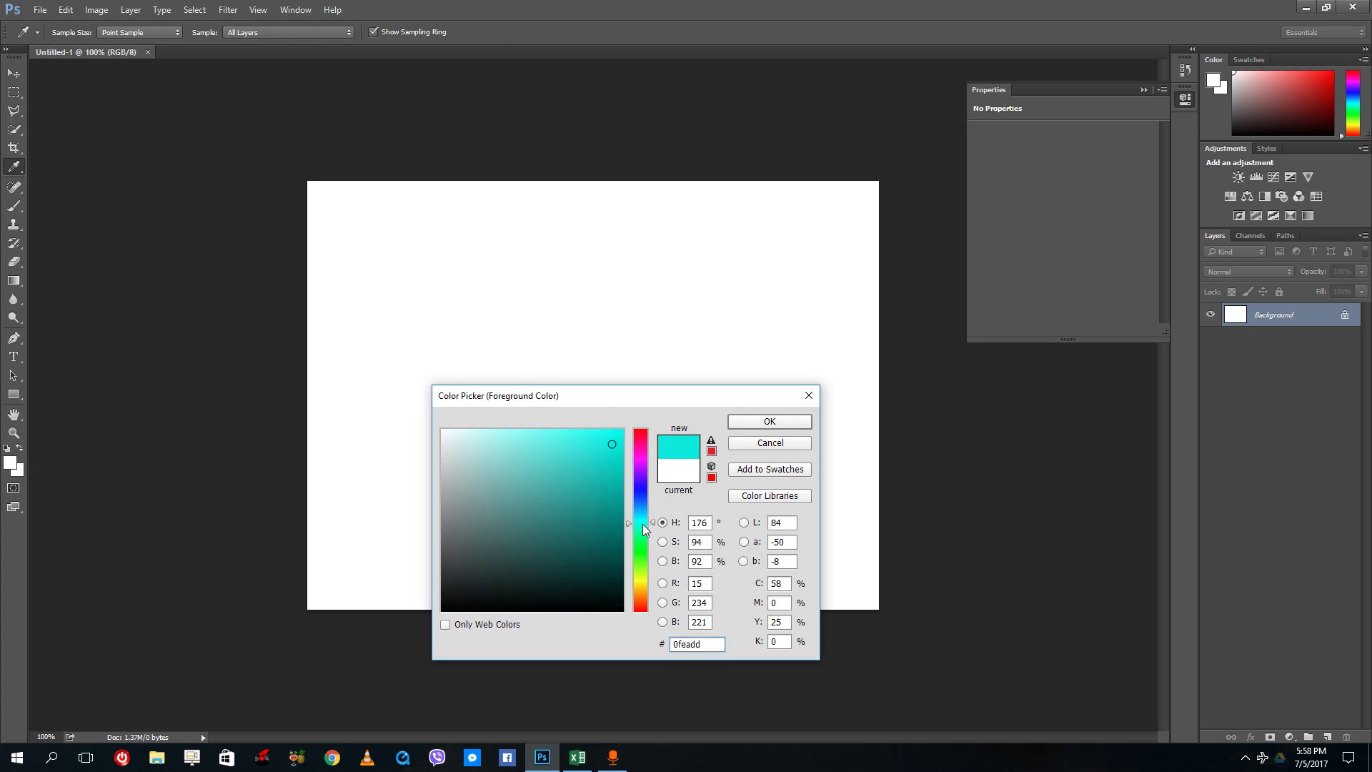
{"action": "left_click", "coordinate": [561, 498]}
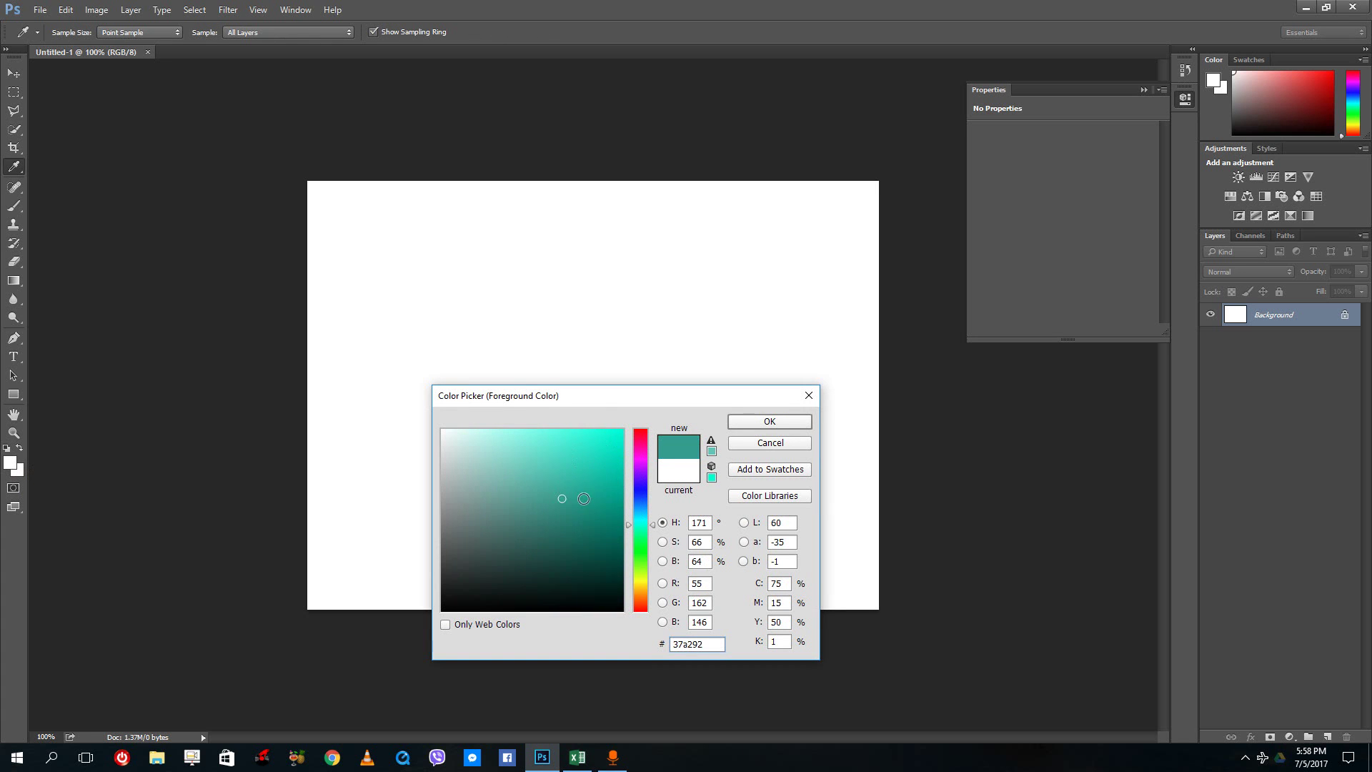
{"action": "left_click", "coordinate": [769, 421]}
Step: Set the background colour to red #d33737, then swap foreground and background
{"action": "left_click", "coordinate": [18, 472]}
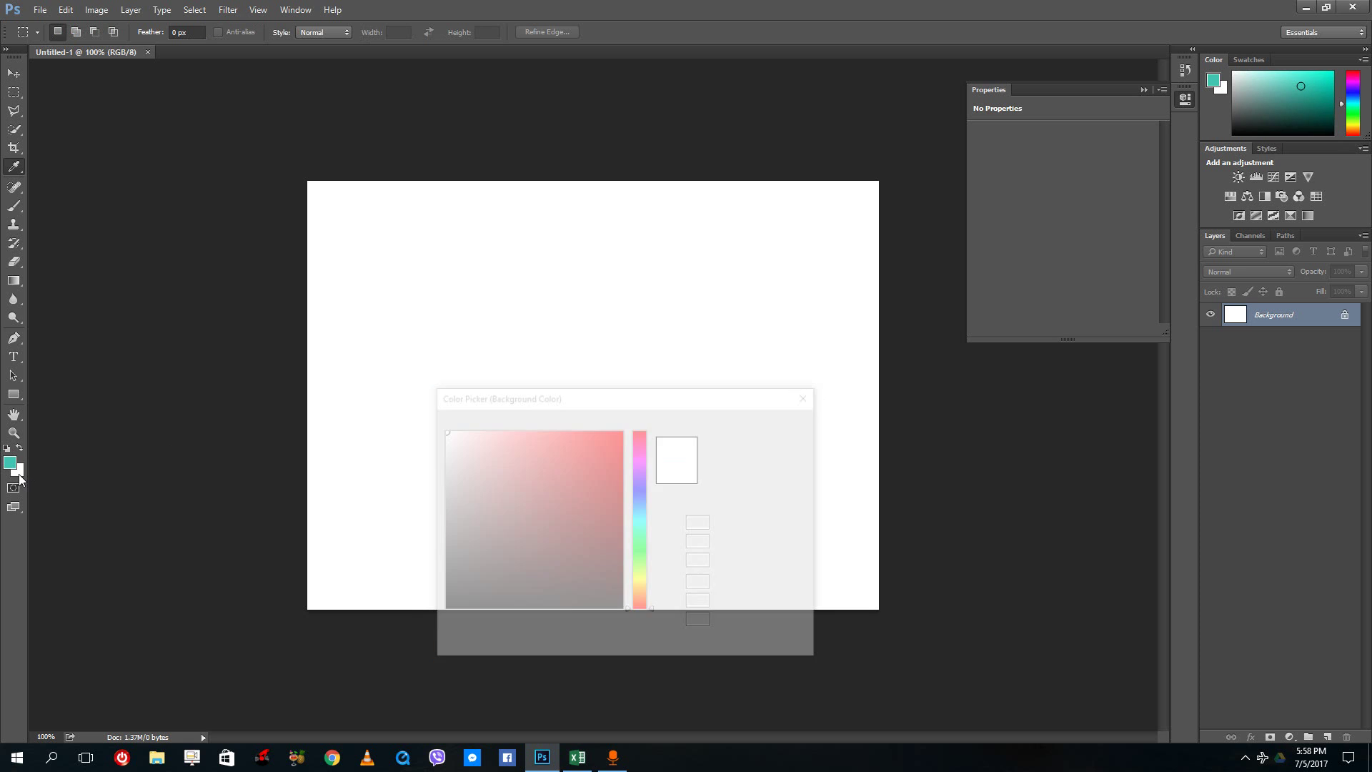
{"action": "left_click", "coordinate": [577, 459]}
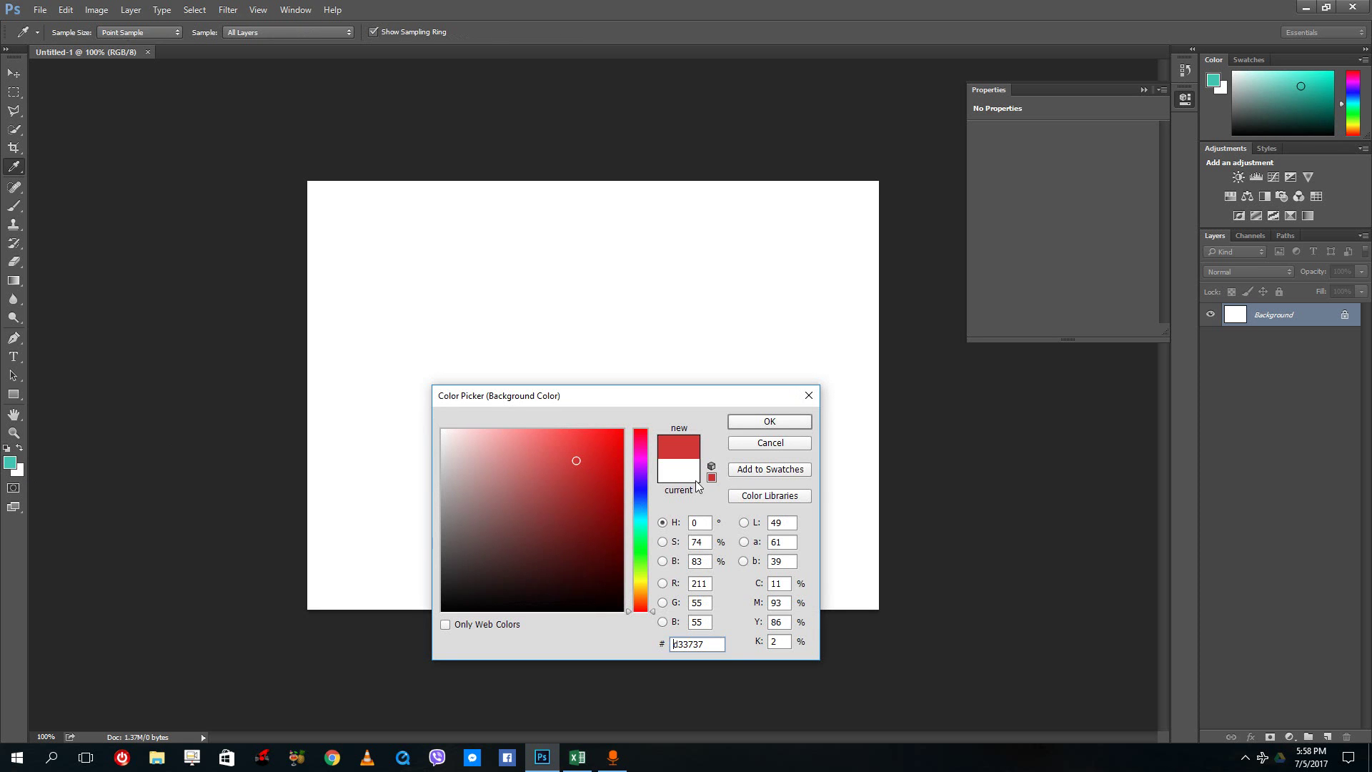
{"action": "left_click", "coordinate": [771, 421]}
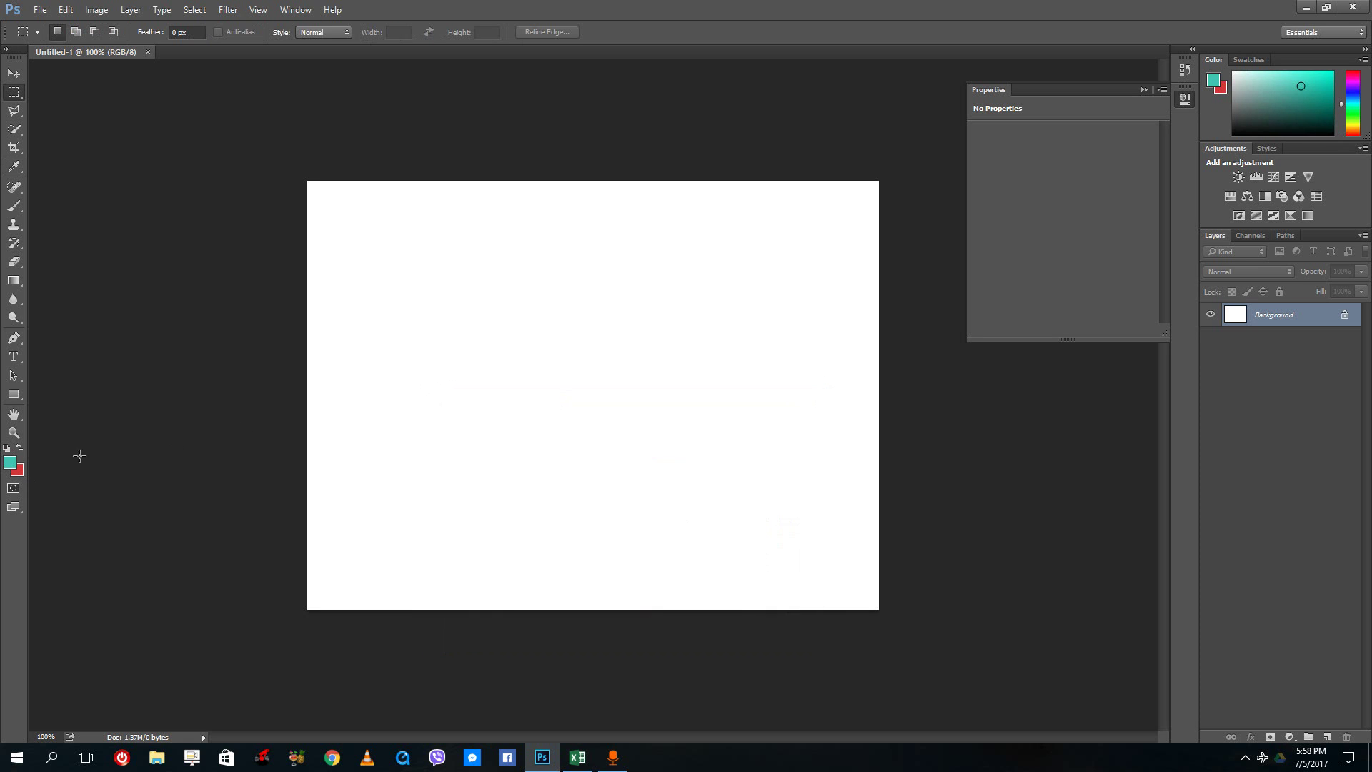
{"action": "left_click", "coordinate": [19, 448]}
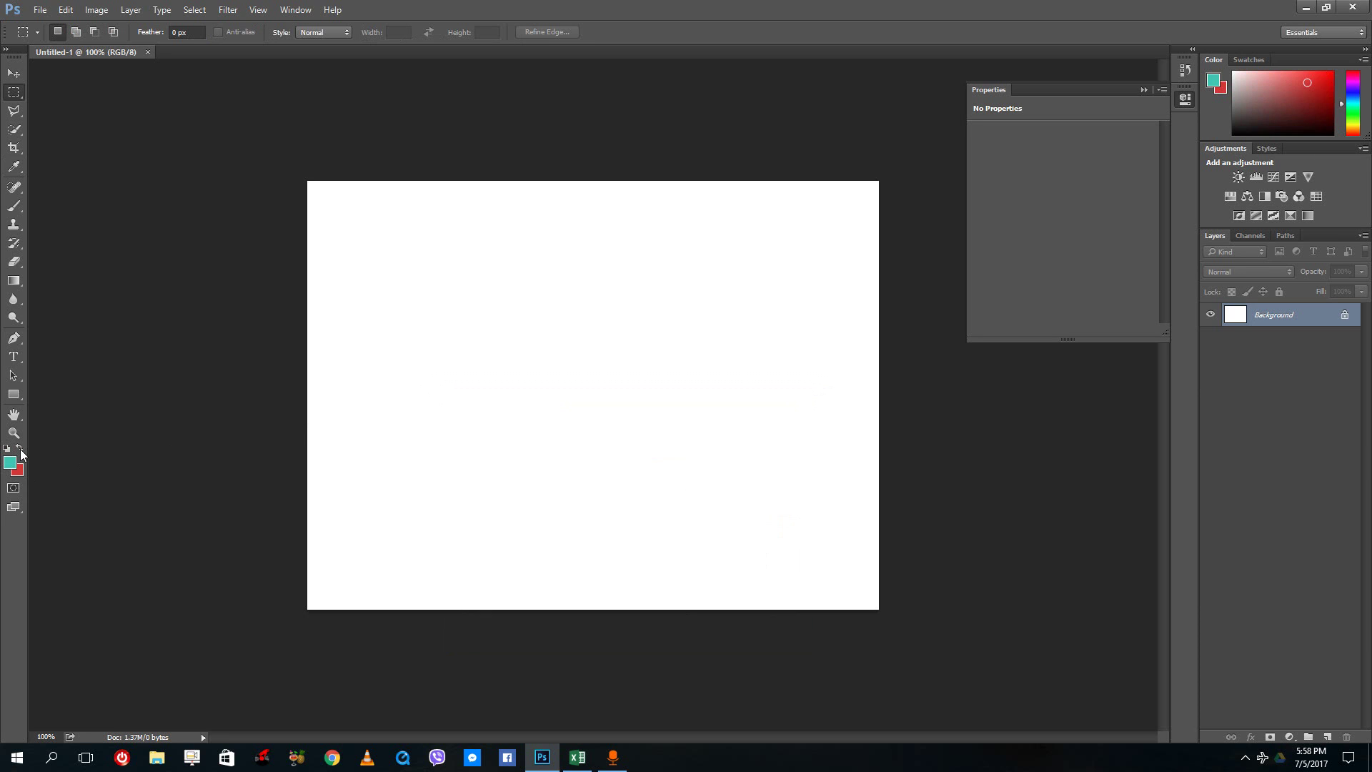
Step: Swap the colours back and fill a red rectangle in the canvas's upper left
{"action": "left_click", "coordinate": [20, 449]}
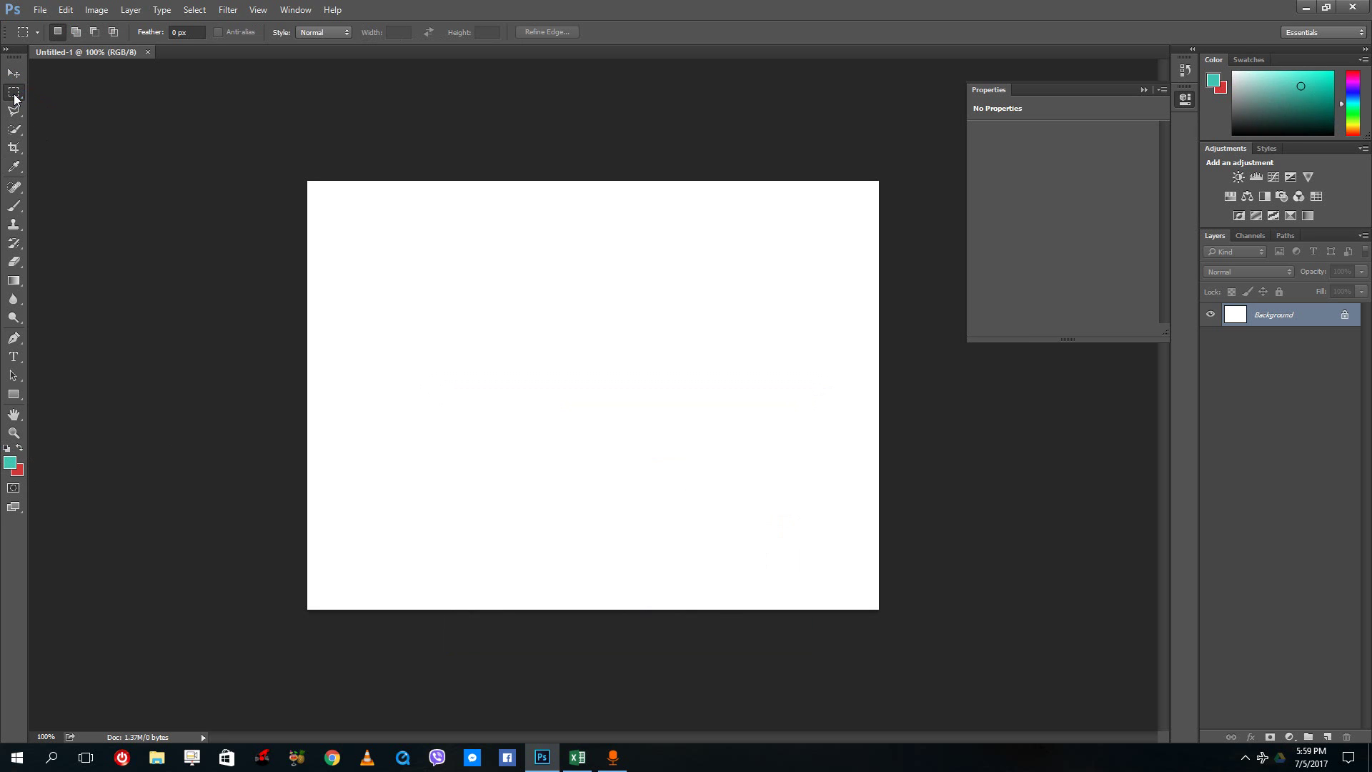
{"action": "left_click_drag", "start_coordinate": [14, 93], "coordinate": [63, 92]}
{"action": "left_click_drag", "start_coordinate": [381, 235], "coordinate": [616, 398]}
{"action": "key", "text": "ctrl+BackSpace"}
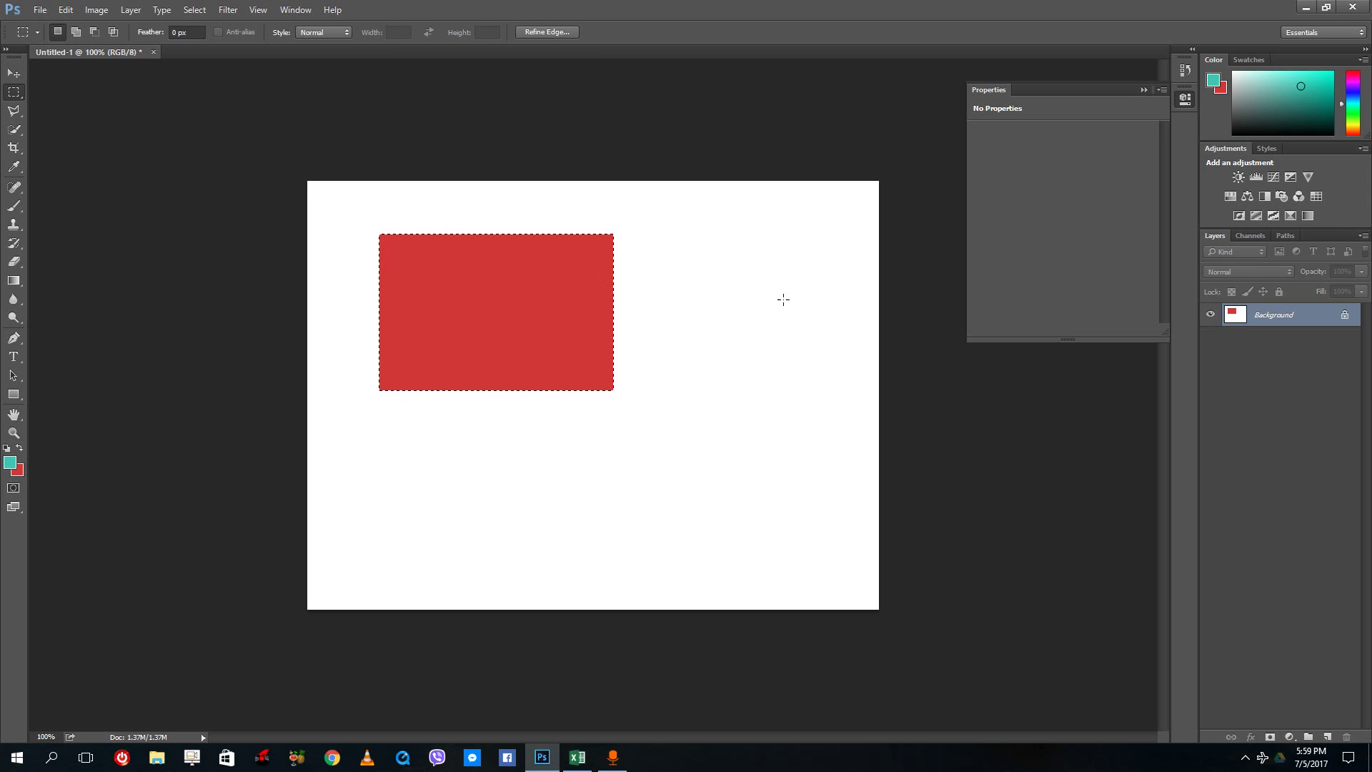
Step: Fill a teal rectangle overlapping the red one's lower right, then deselect
{"action": "left_click_drag", "start_coordinate": [813, 354], "coordinate": [613, 490]}
{"action": "key", "text": "alt+BackSpace"}
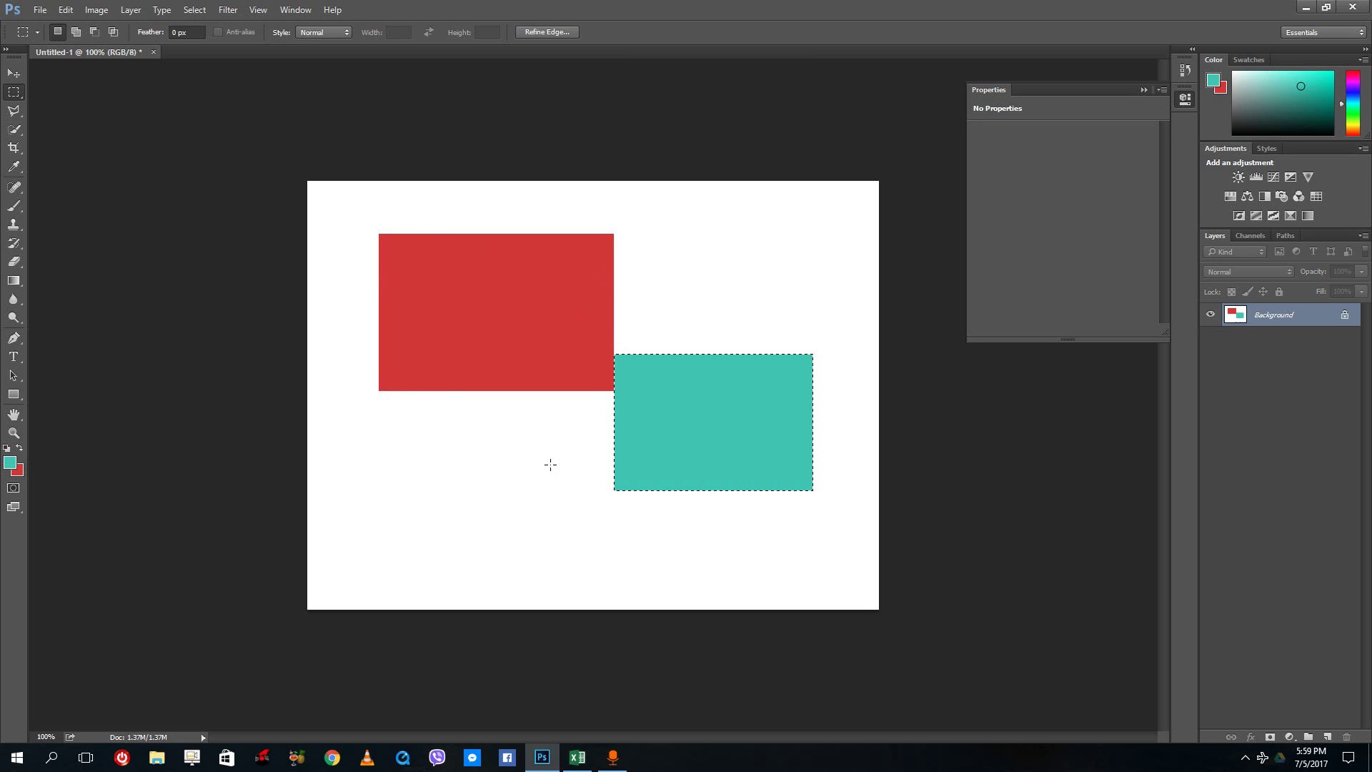
{"action": "key", "text": "ctrl+d"}
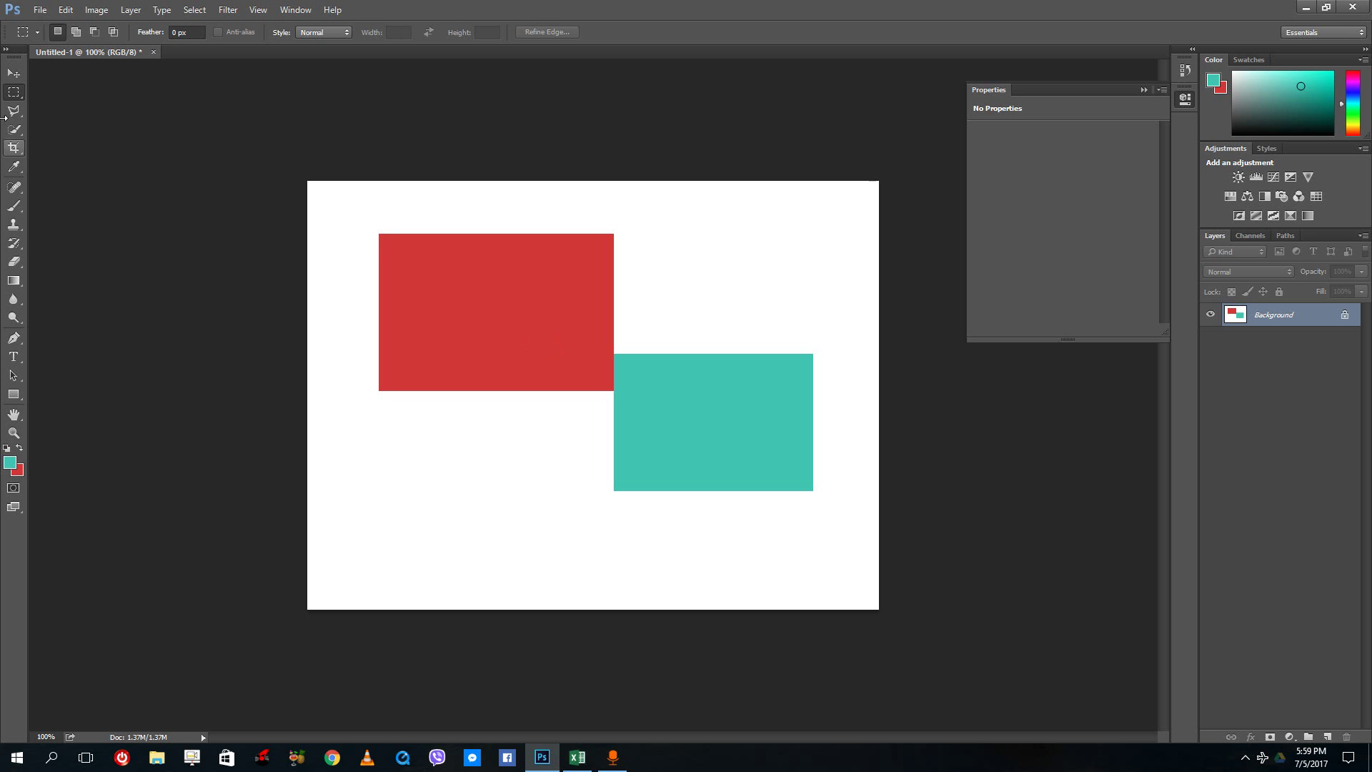
Step: Fill a red ellipse below the red rectangle and a teal ellipse at upper right
{"action": "right_click", "coordinate": [14, 92]}
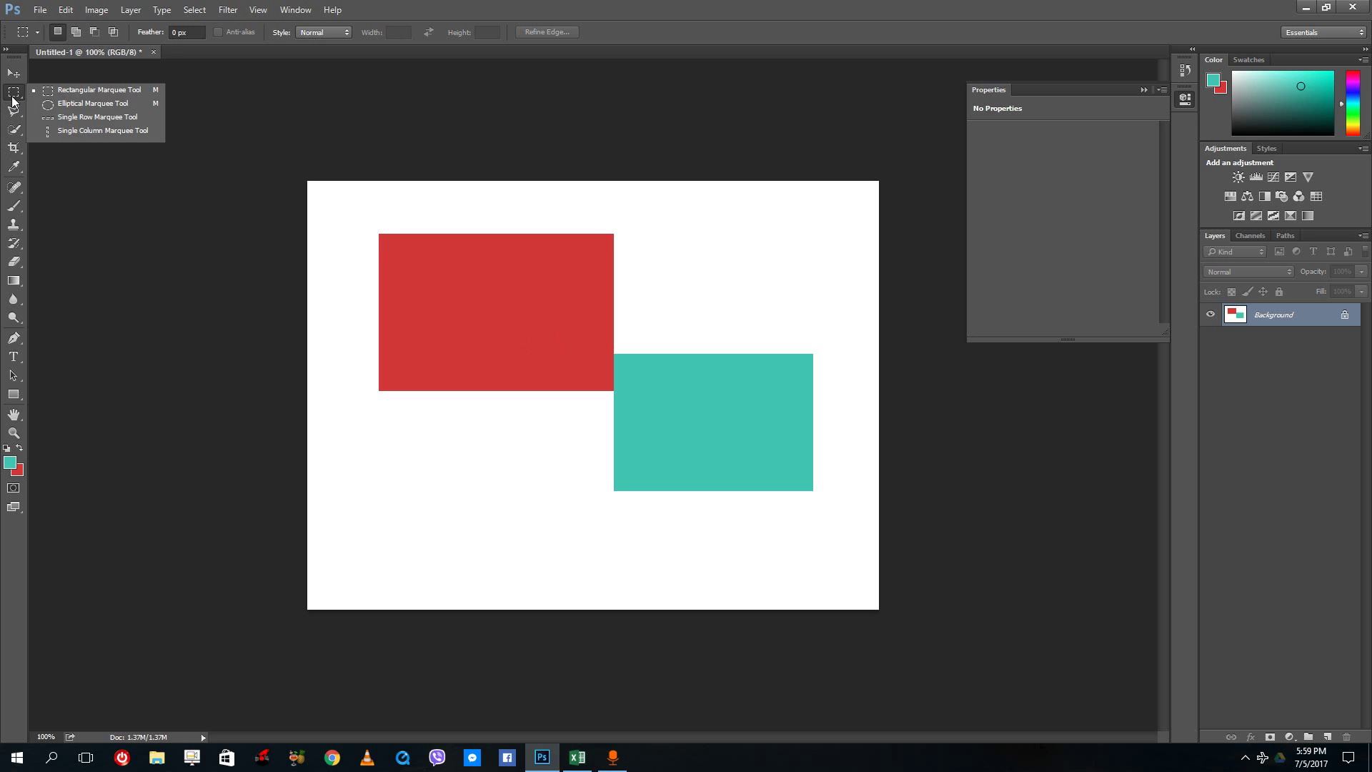
{"action": "left_click", "coordinate": [86, 104]}
{"action": "left_click_drag", "start_coordinate": [389, 550], "coordinate": [552, 409]}
{"action": "key", "text": "ctrl+BackSpace"}
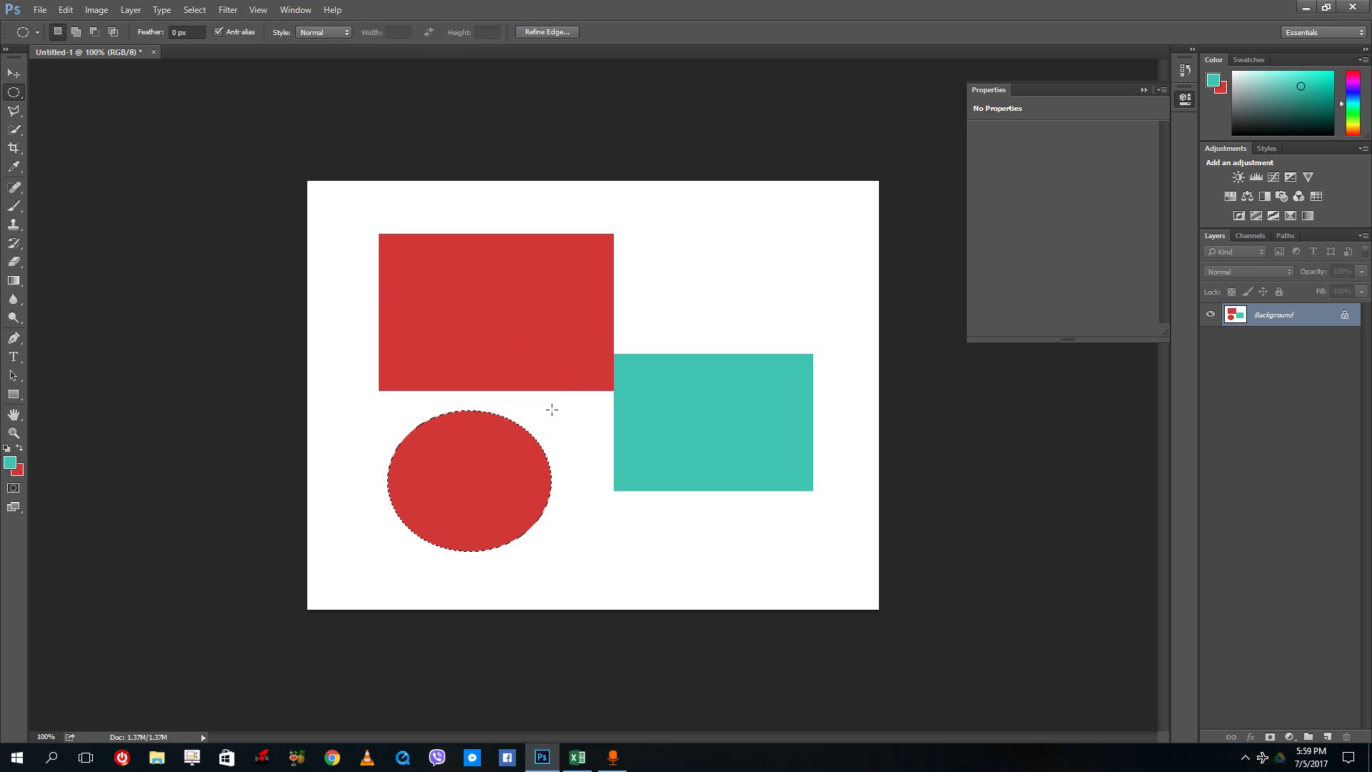
{"action": "left_click_drag", "start_coordinate": [680, 194], "coordinate": [785, 313]}
{"action": "key", "text": "alt+BackSpace"}
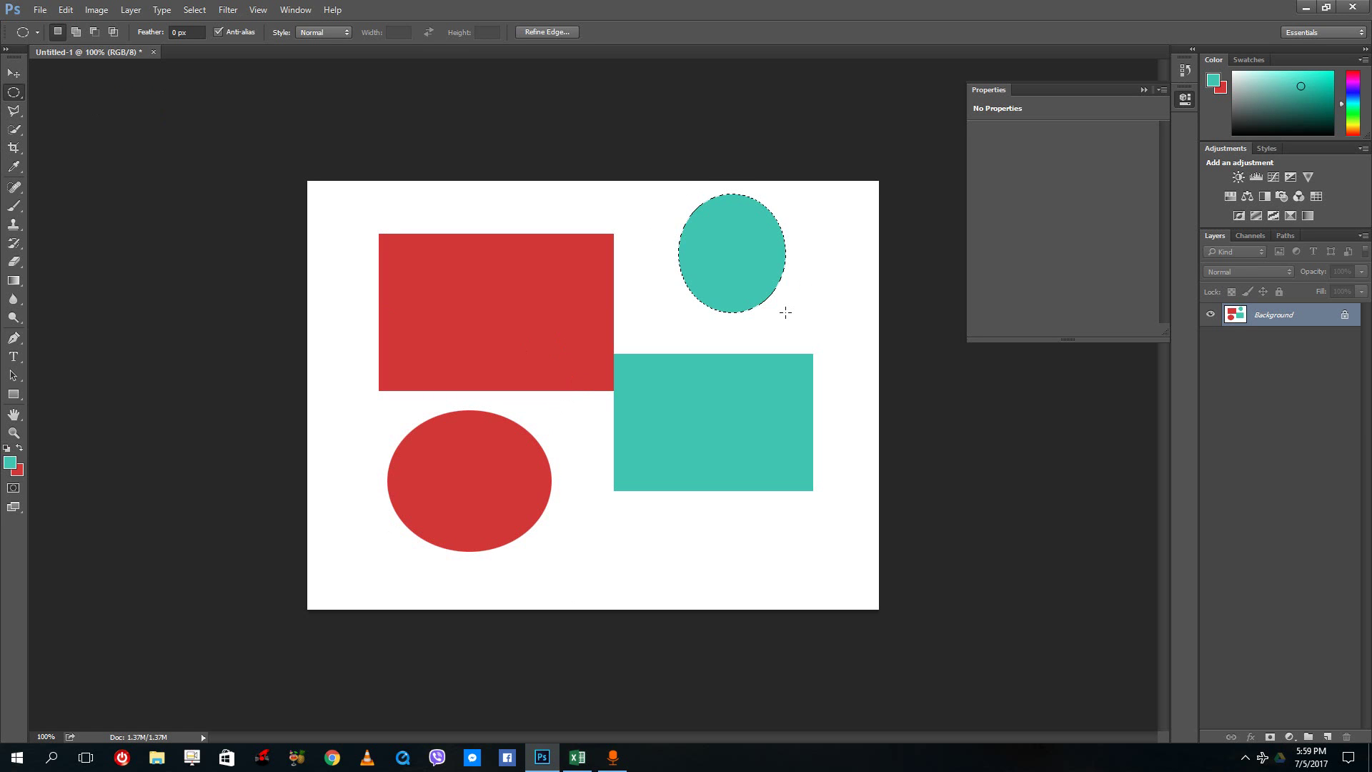
{"action": "key", "text": "ctrl+d"}
Step: Fill a small red square near the bottom of the canvas
{"action": "right_click", "coordinate": [13, 93]}
{"action": "left_click", "coordinate": [76, 88]}
{"action": "left_click_drag", "start_coordinate": [652, 544], "coordinate": [750, 582]}
{"action": "key", "text": "ctrl+BackSpace"}
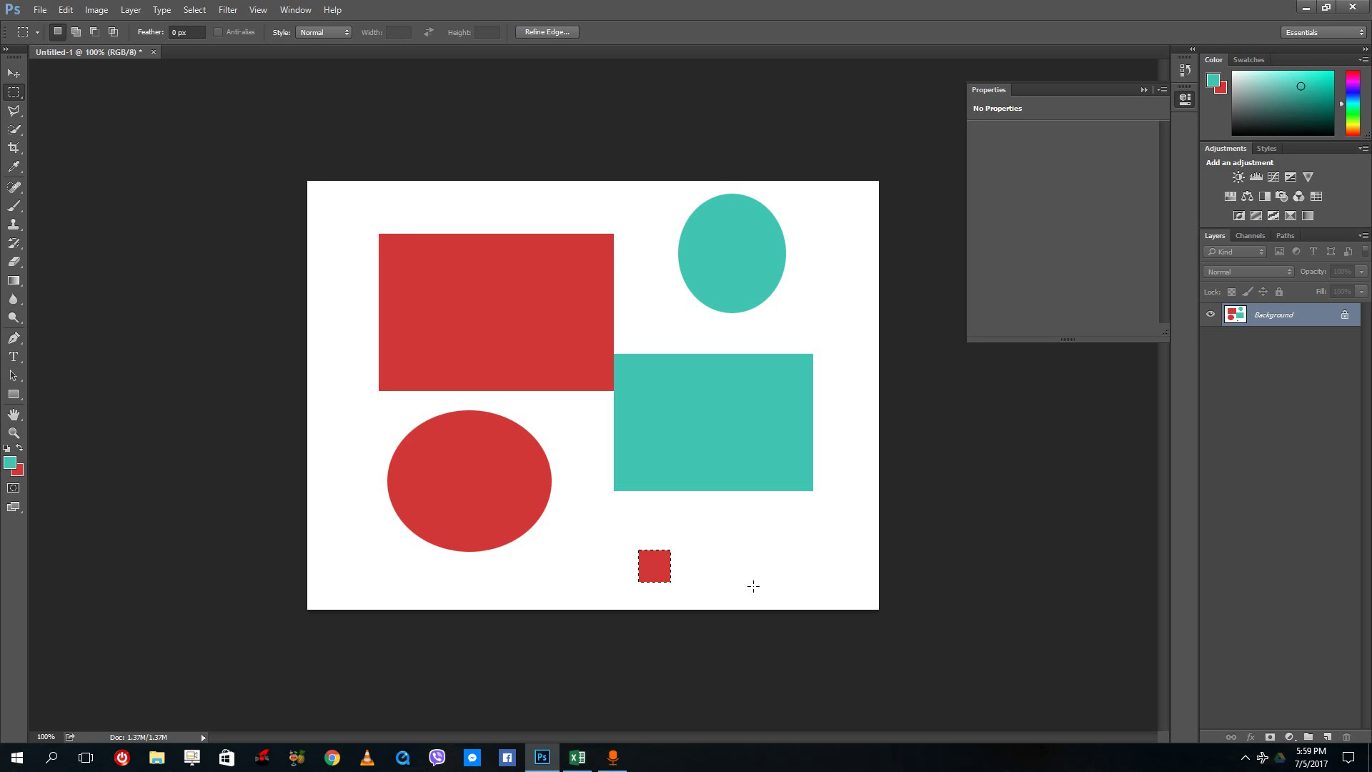
Step: Fill a red circle near the bottom-right corner and clear all selections
{"action": "right_click", "coordinate": [19, 96]}
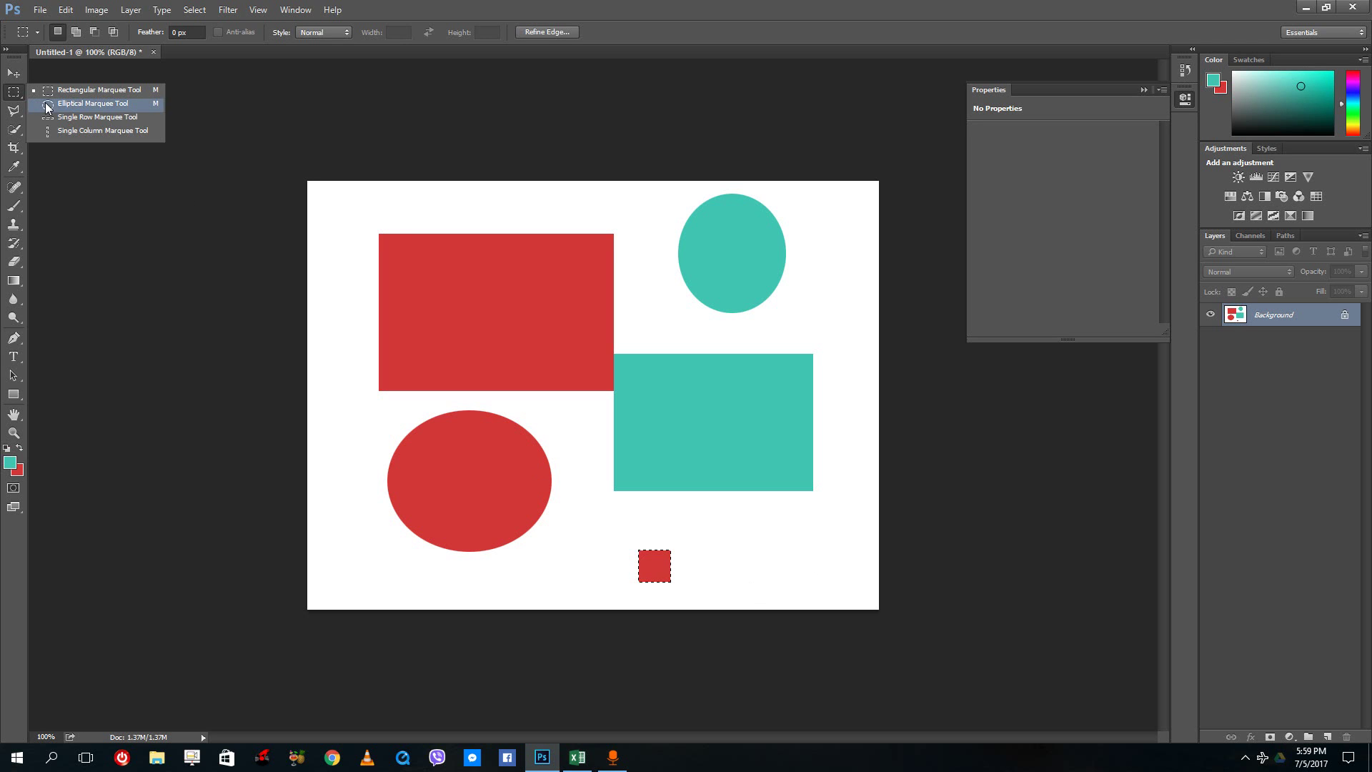
{"action": "left_click", "coordinate": [72, 106]}
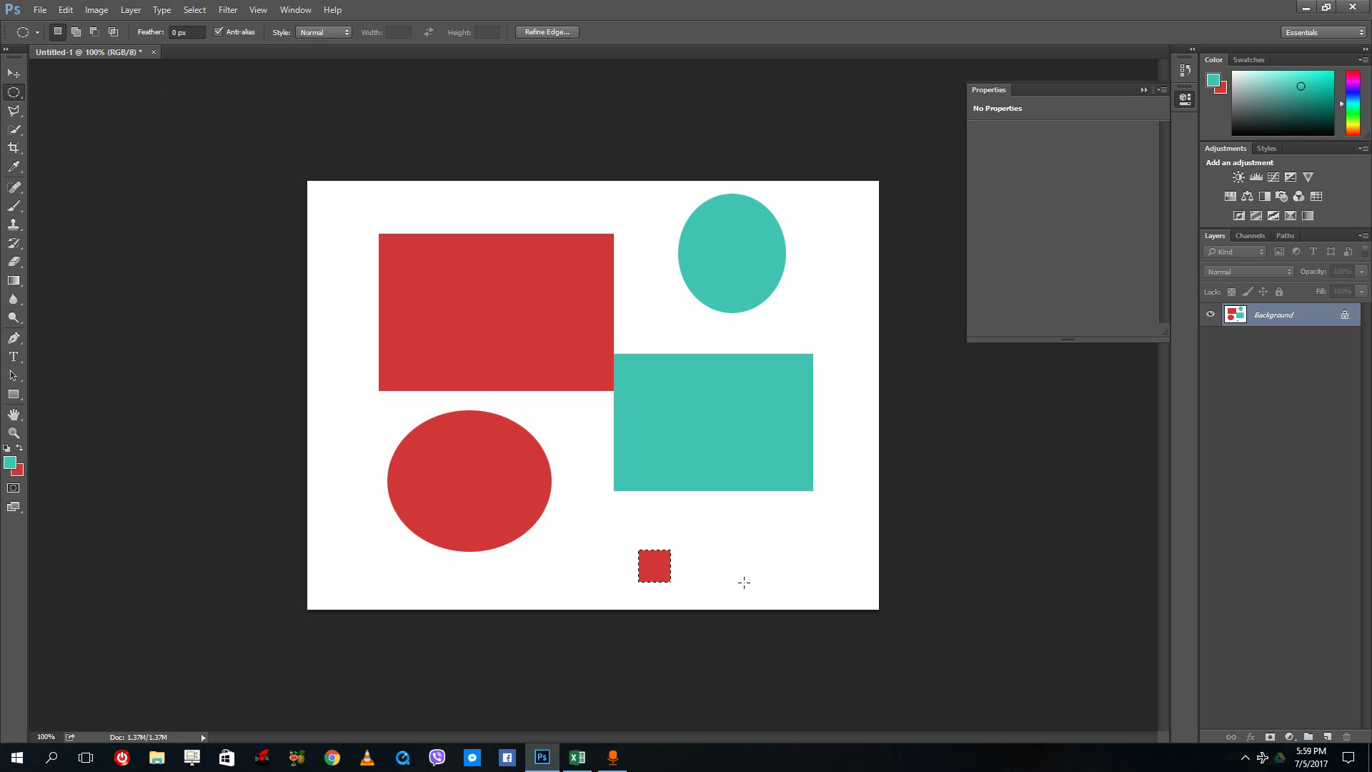
{"action": "left_click_drag", "start_coordinate": [744, 582], "coordinate": [838, 512]}
{"action": "key", "text": "ctrl+BackSpace"}
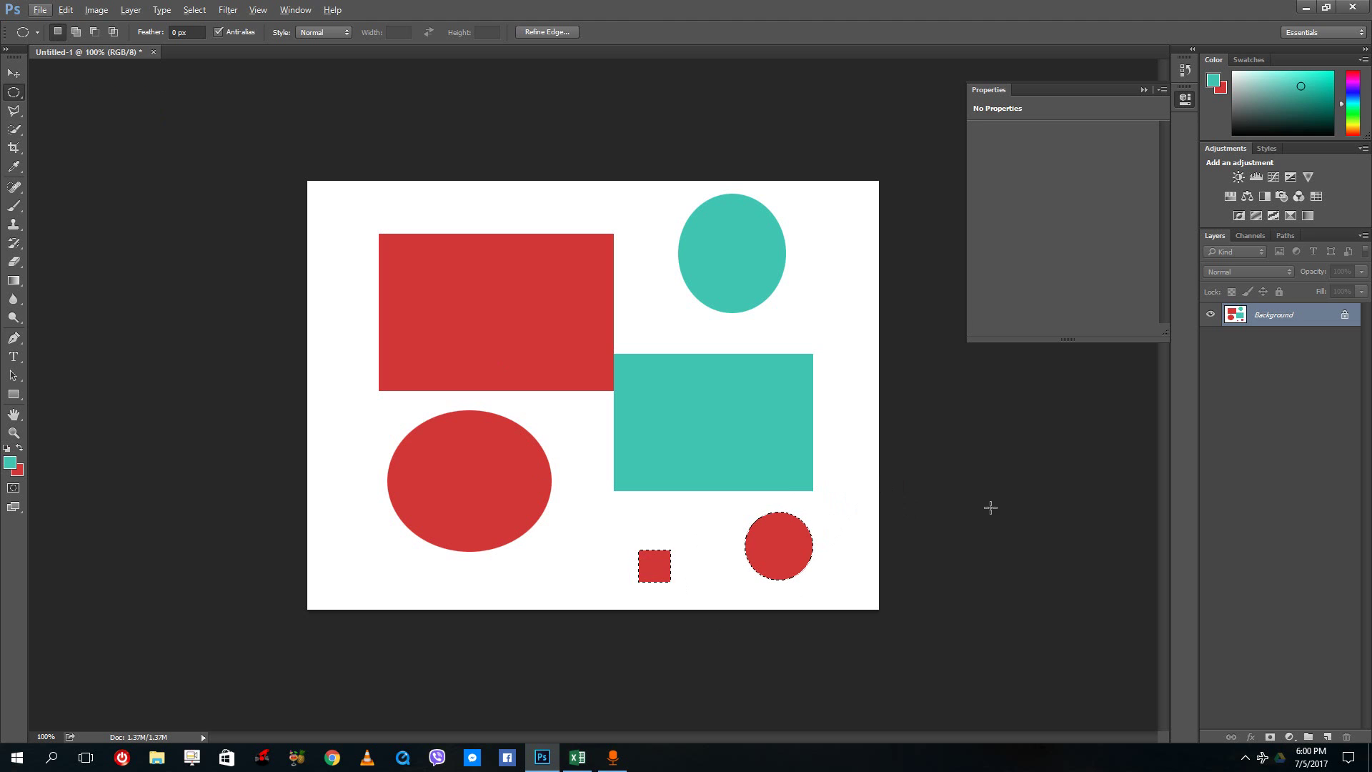
{"action": "key", "text": "ctrl+d"}
{"action": "left_click_drag", "start_coordinate": [510, 282], "coordinate": [736, 513]}
{"action": "key", "text": "ctrl+d"}
{"action": "left_click", "coordinate": [12, 76]}
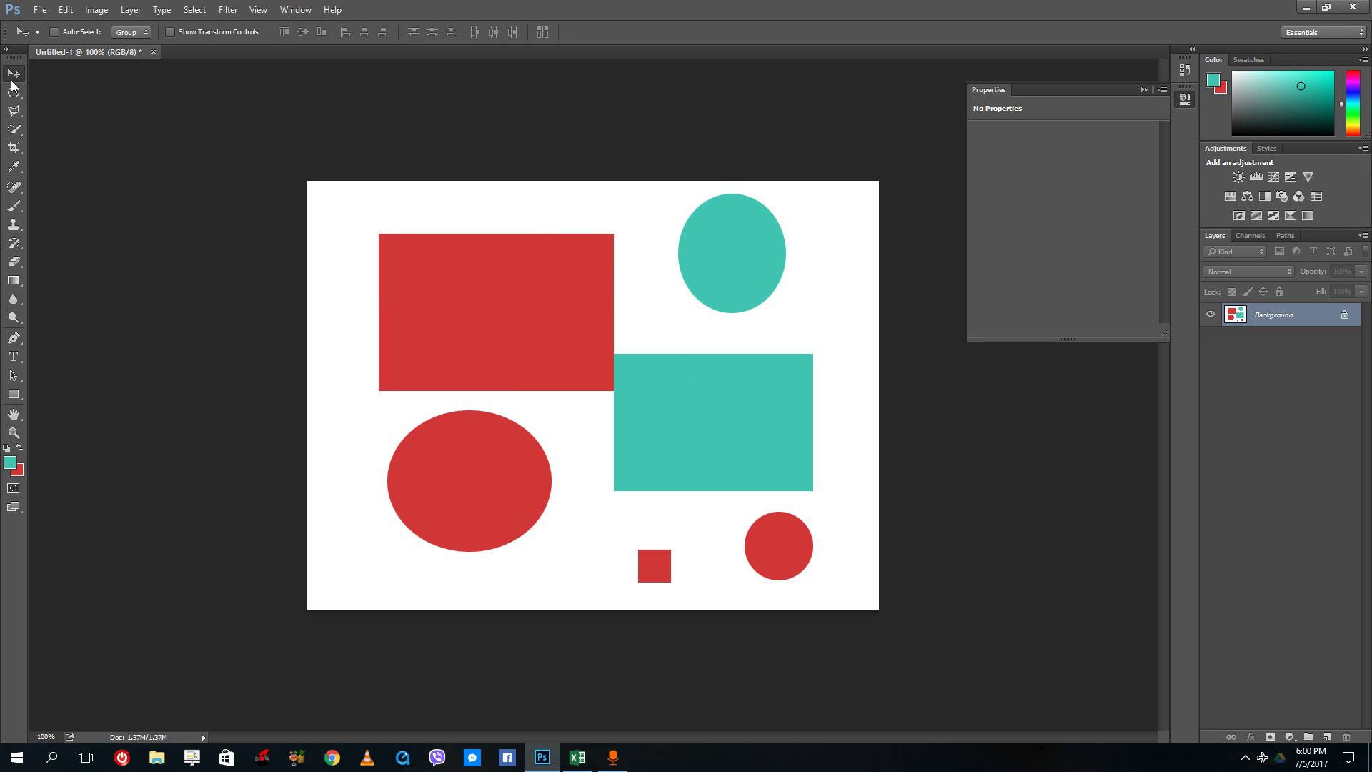
{"action": "left_click", "coordinate": [602, 356]}
{"action": "left_click", "coordinate": [690, 287]}
{"action": "left_click", "coordinate": [13, 93]}
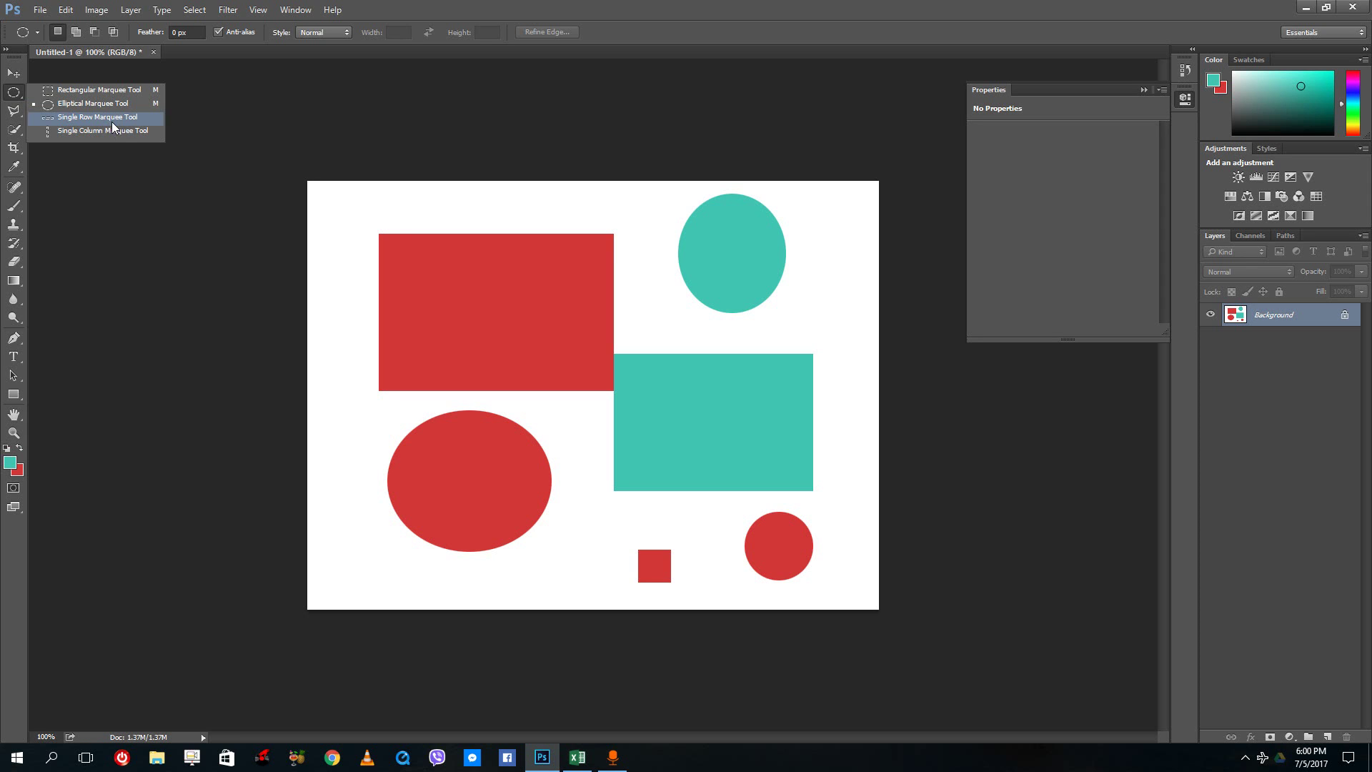
Step: Fill three one-pixel red horizontal lines across the canvas with Single Row Marquee
{"action": "left_click", "coordinate": [100, 117]}
{"action": "left_click", "coordinate": [342, 256]}
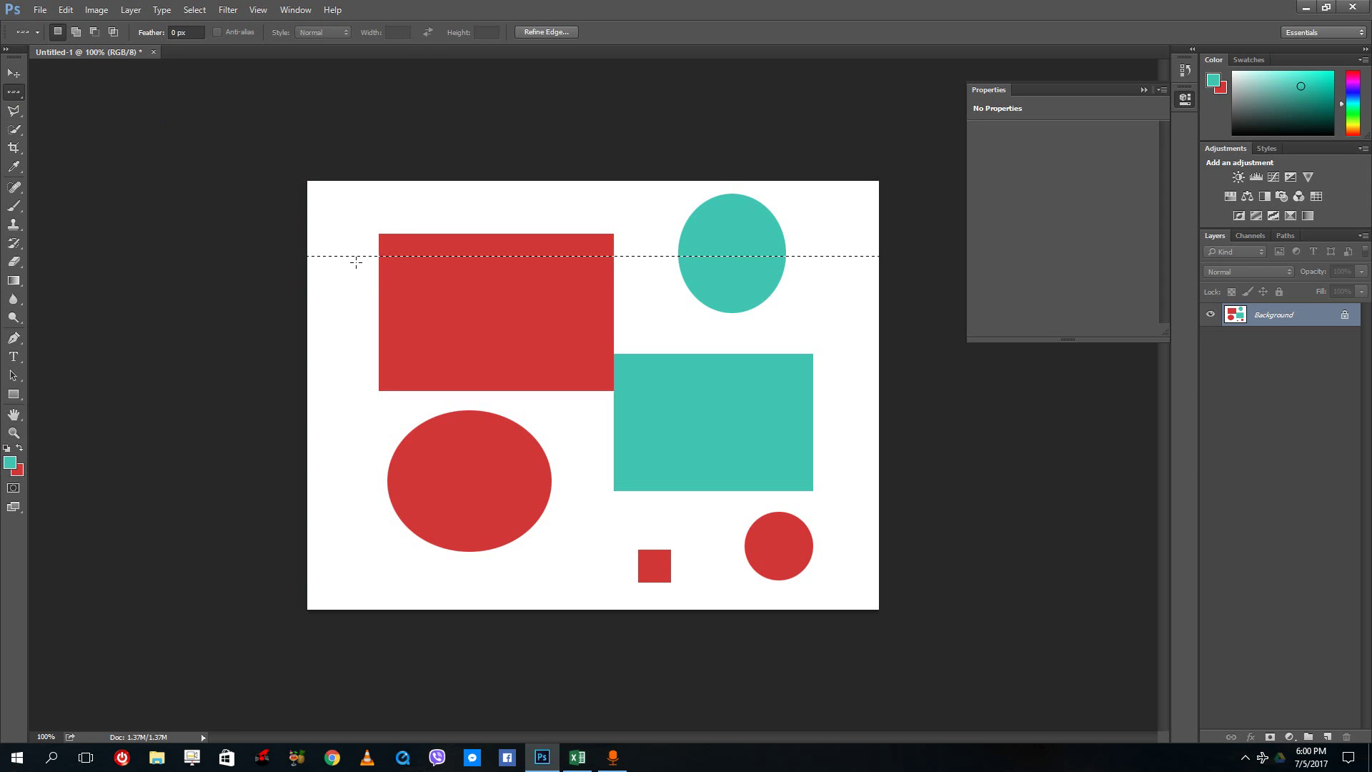
{"action": "key", "text": "BackSpace"}
{"action": "left_click", "coordinate": [349, 351]}
{"action": "key", "text": "BackSpace"}
{"action": "left_click", "coordinate": [353, 399]}
{"action": "right_click", "coordinate": [14, 92]}
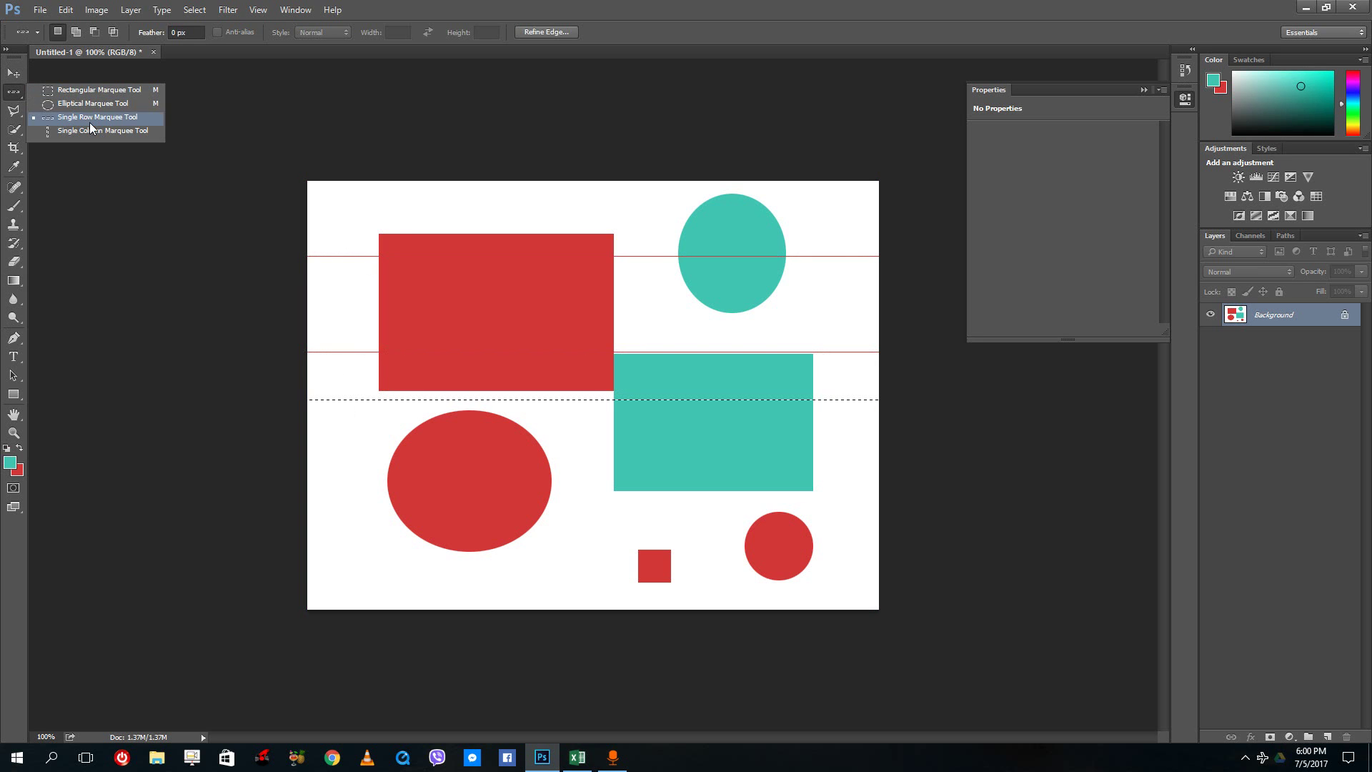
{"action": "left_click", "coordinate": [88, 130]}
{"action": "key", "text": "BackSpace"}
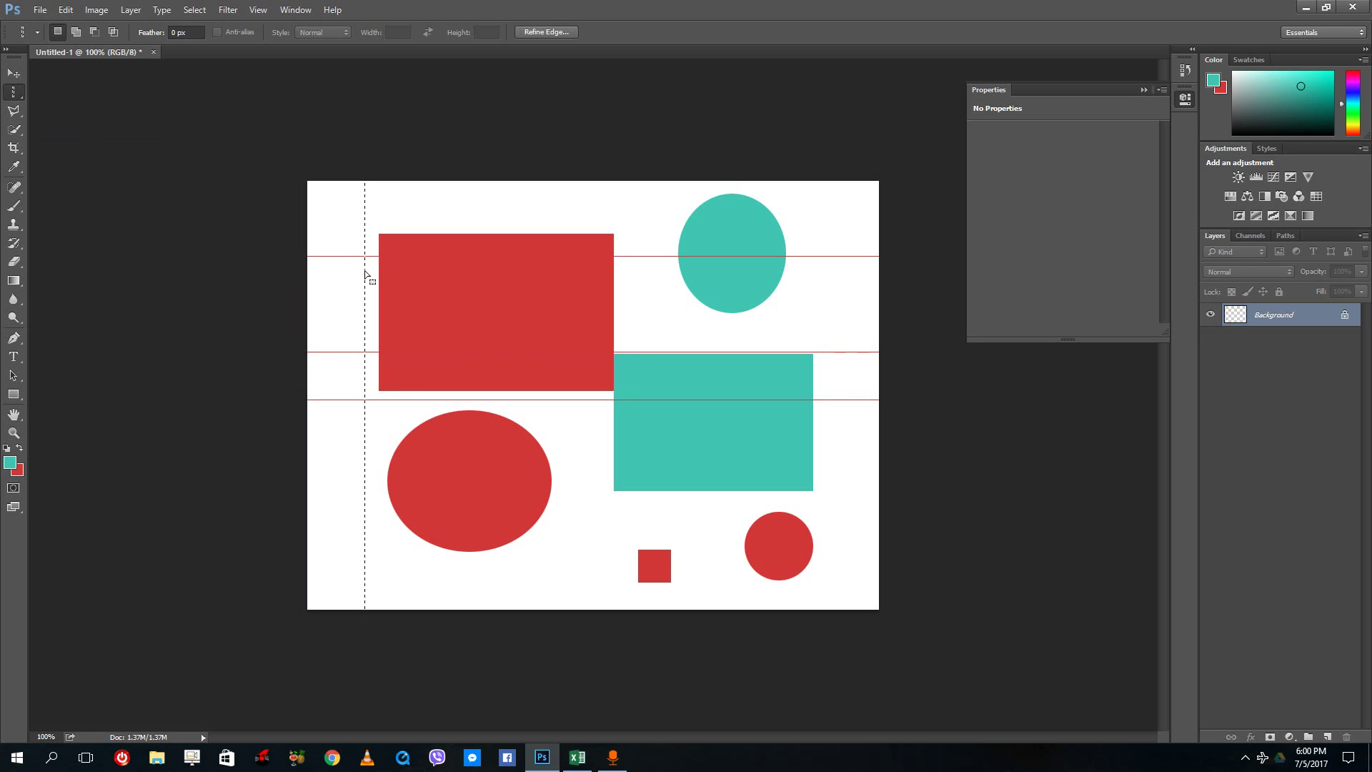
Step: Fill two one-pixel red vertical lines, then select a column through the red rectangle
{"action": "left_click", "coordinate": [365, 279]}
{"action": "key", "text": "BackSpace"}
{"action": "left_click", "coordinate": [648, 255]}
{"action": "key", "text": "BackSpace"}
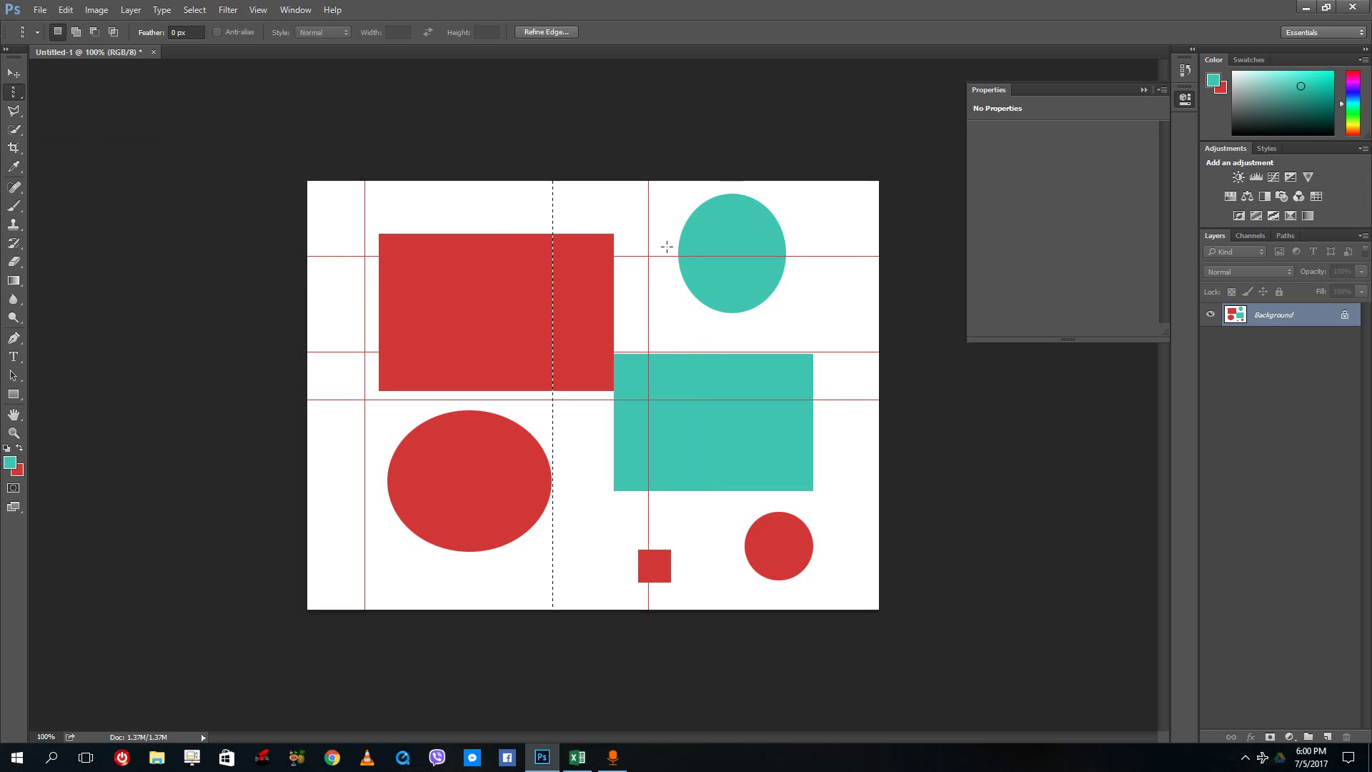
{"action": "left_click", "coordinate": [704, 247]}
{"action": "left_click", "coordinate": [502, 259]}
Step: Set the background colour to white #ffffff, fill the entire canvas with it, and deselect
{"action": "left_click", "coordinate": [19, 472]}
{"action": "type", "text": "ffffff"}
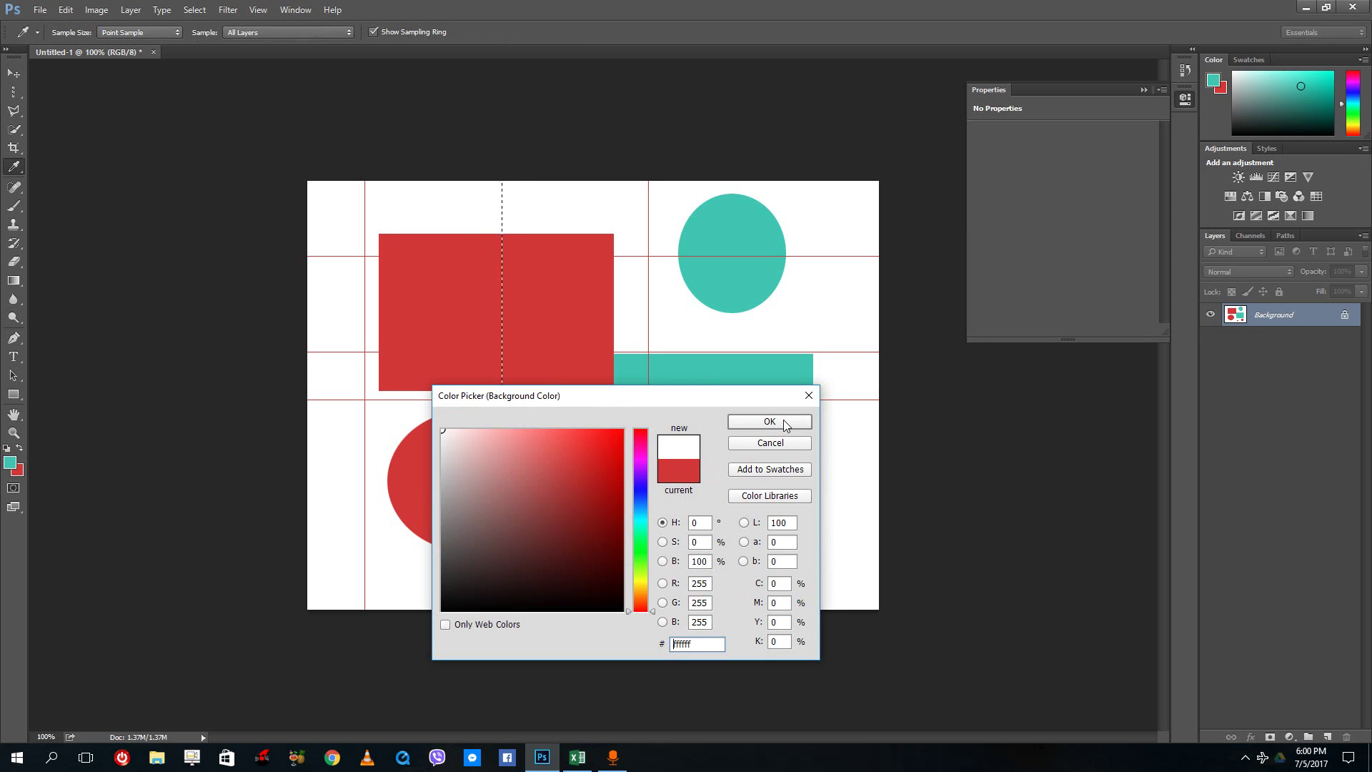
{"action": "left_click", "coordinate": [781, 419]}
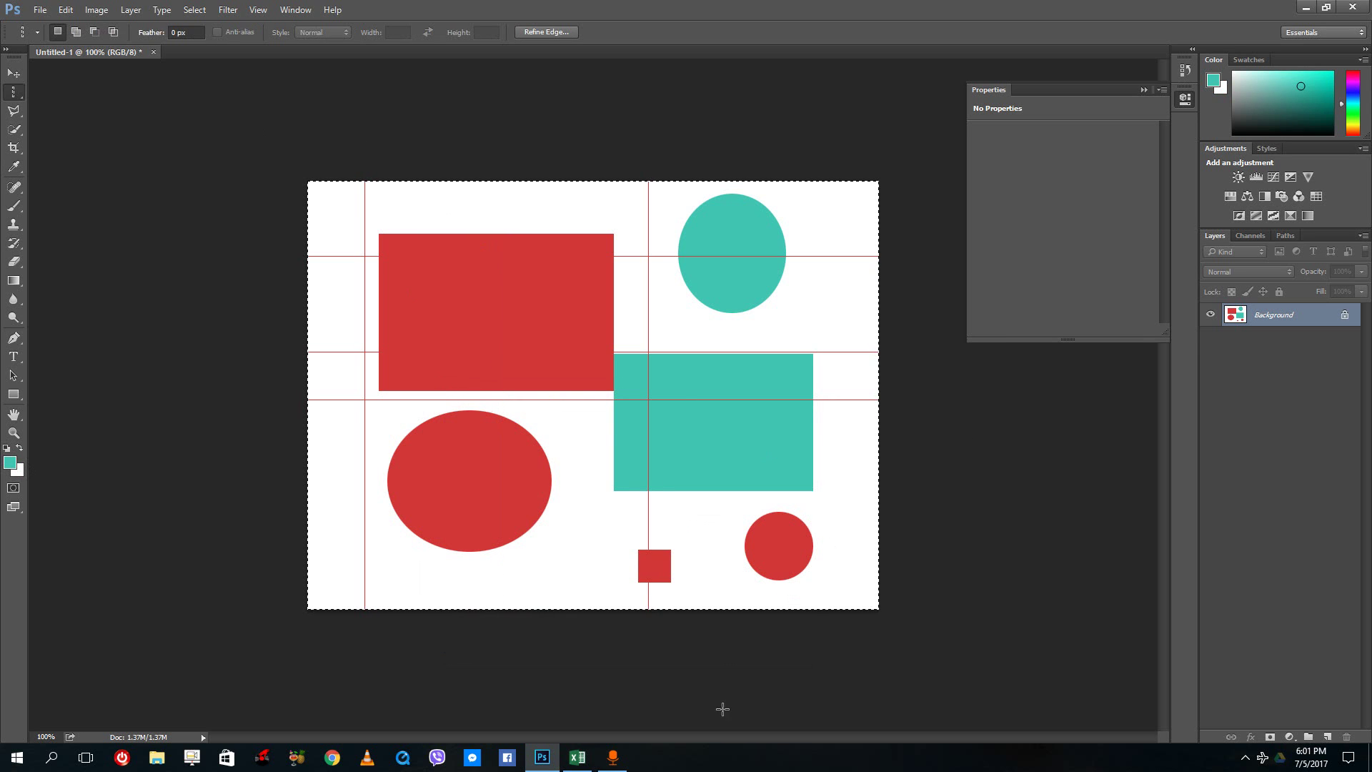
{"action": "key", "text": "ctrl+BackSpace"}
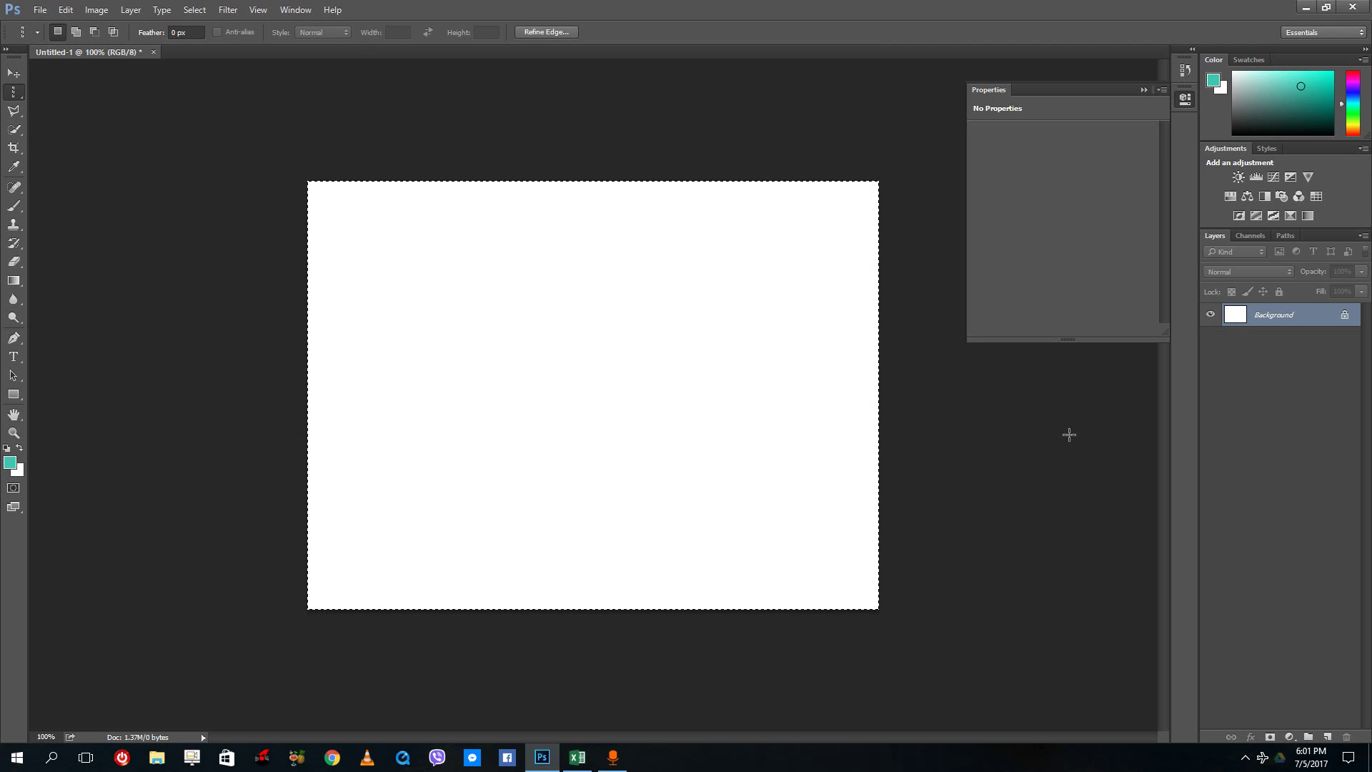
{"action": "key", "text": "ctrl+d"}
{"action": "left_click", "coordinate": [15, 73]}
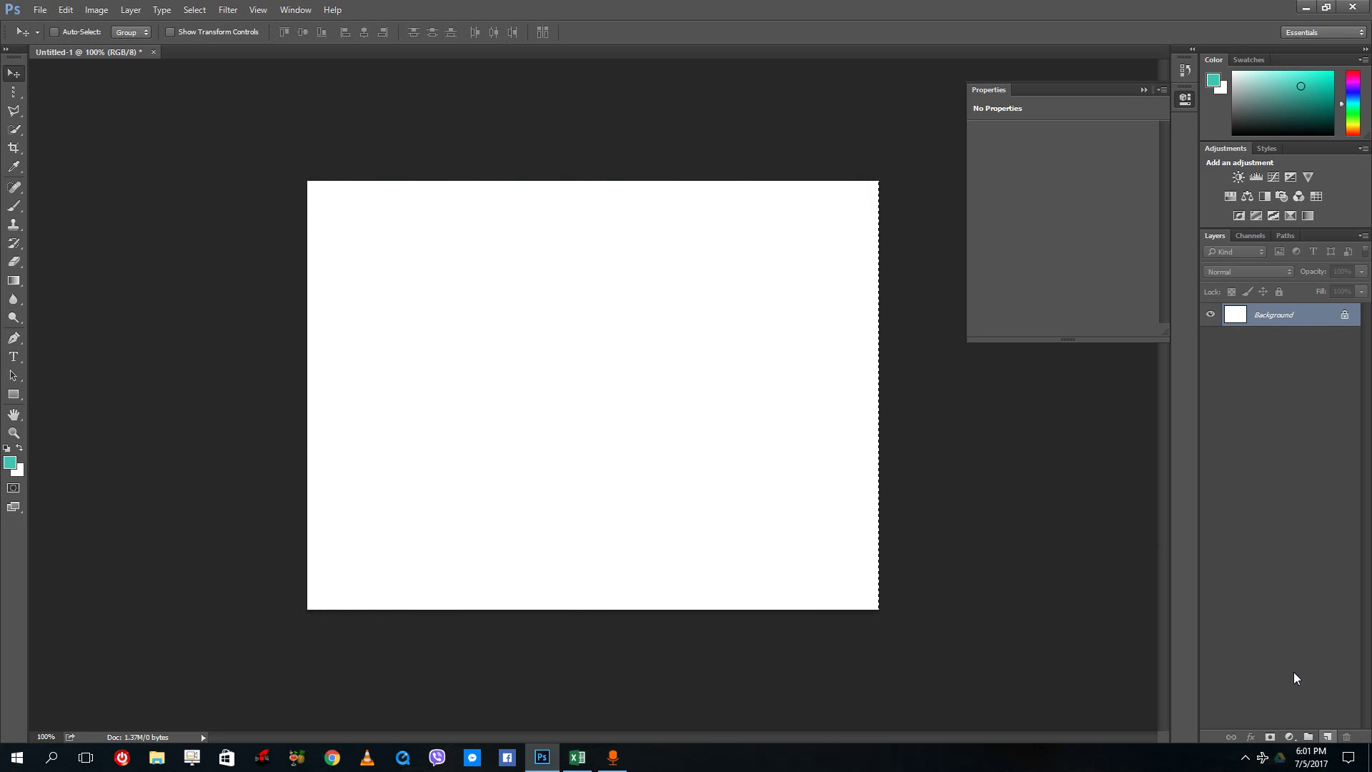
Step: Add two new layers named Oval1 and Oval2, then select Oval1
{"action": "left_click", "coordinate": [1326, 737]}
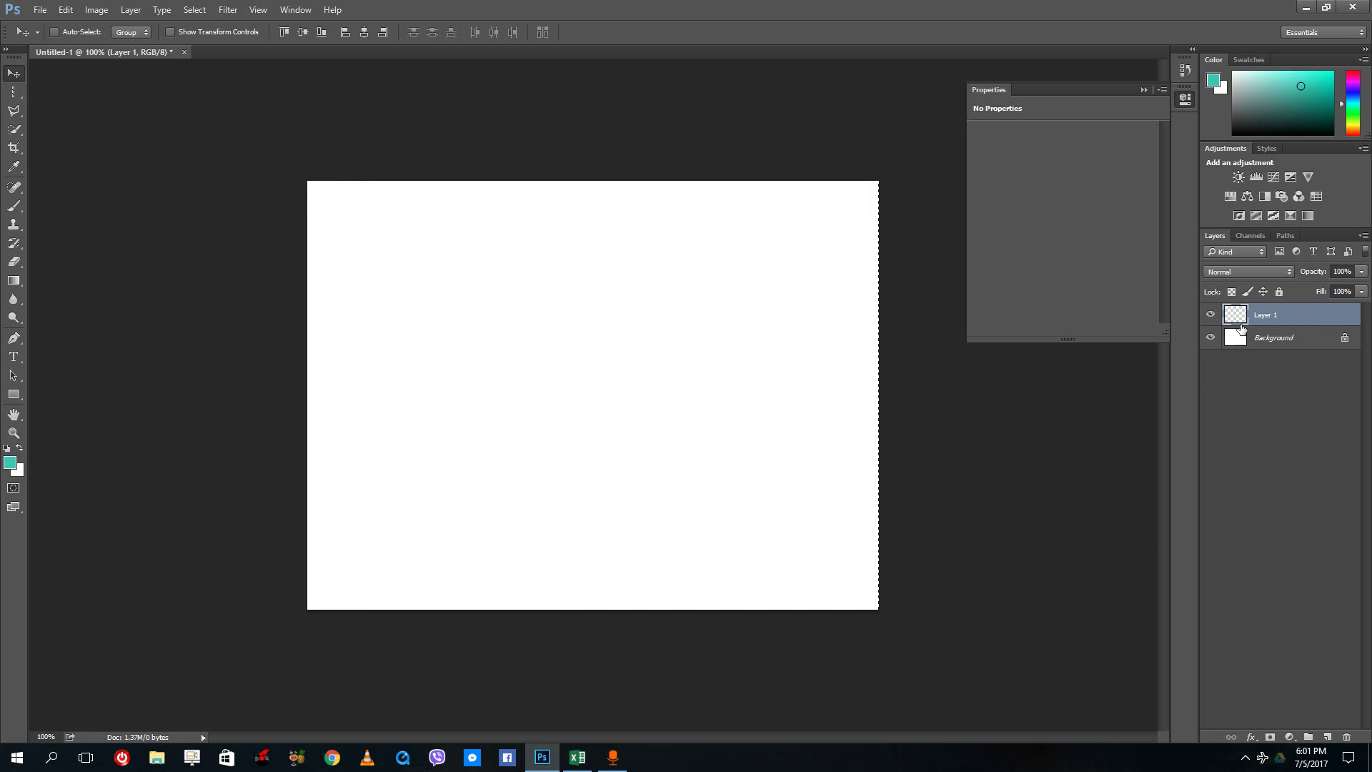
{"action": "double_click", "coordinate": [1268, 319]}
{"action": "type", "text": "Oval1"}
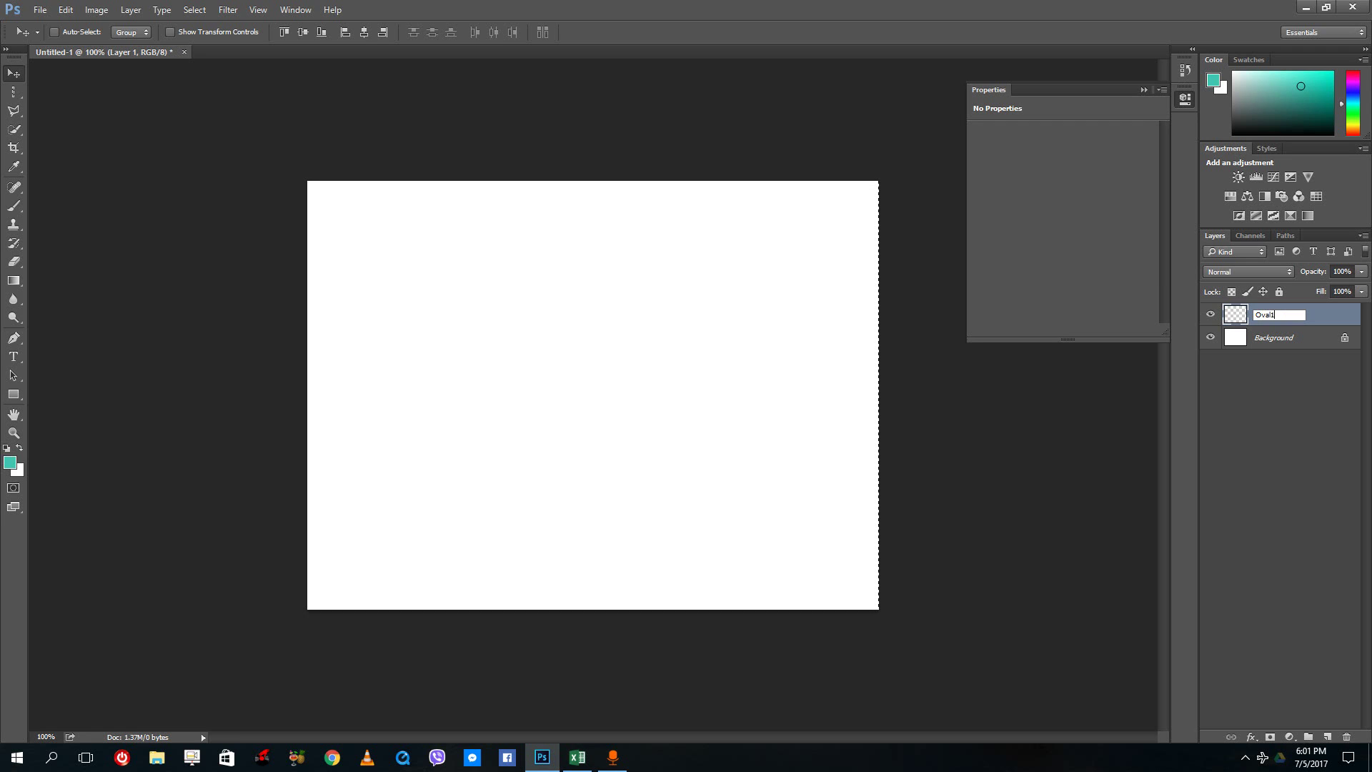
{"action": "left_click", "coordinate": [1325, 736]}
{"action": "double_click", "coordinate": [1265, 315]}
{"action": "type", "text": "Oval2"}
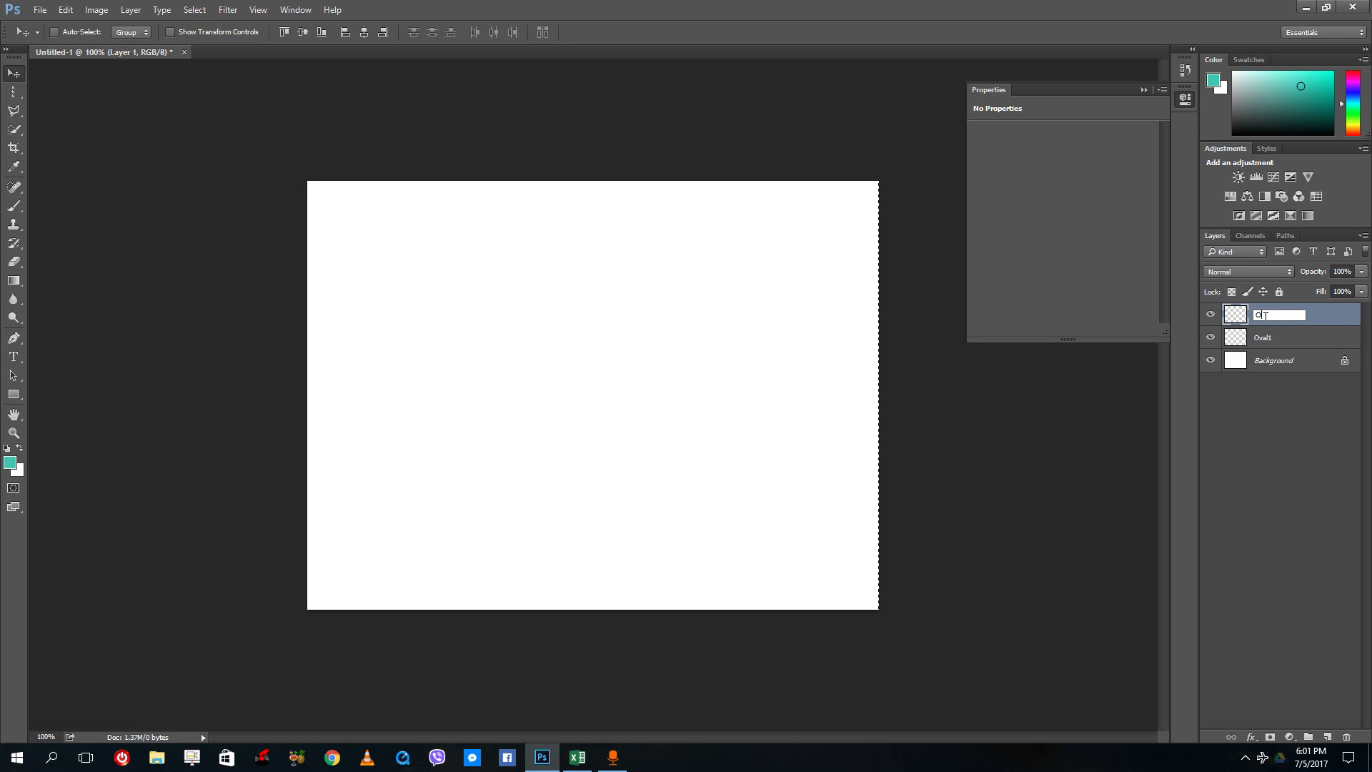
{"action": "left_click", "coordinate": [1274, 398]}
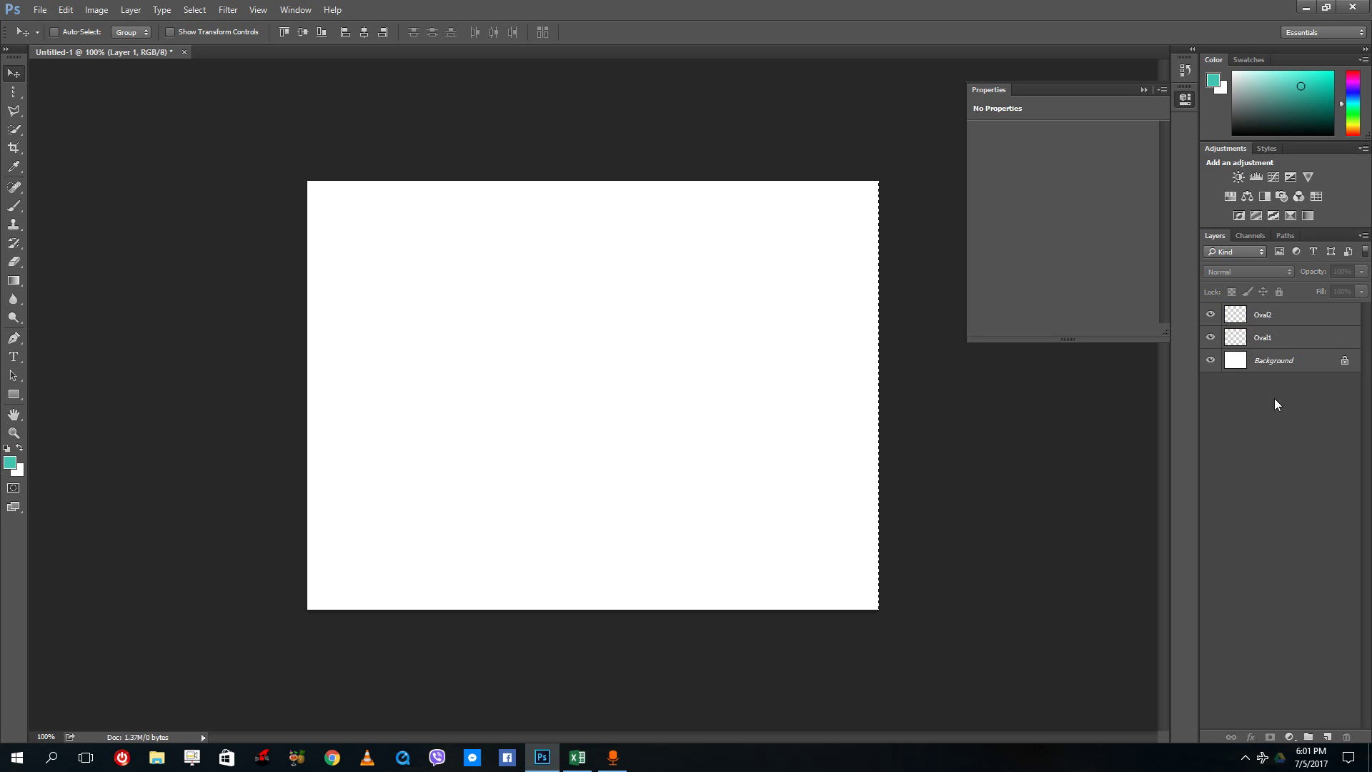
{"action": "left_click", "coordinate": [1268, 339]}
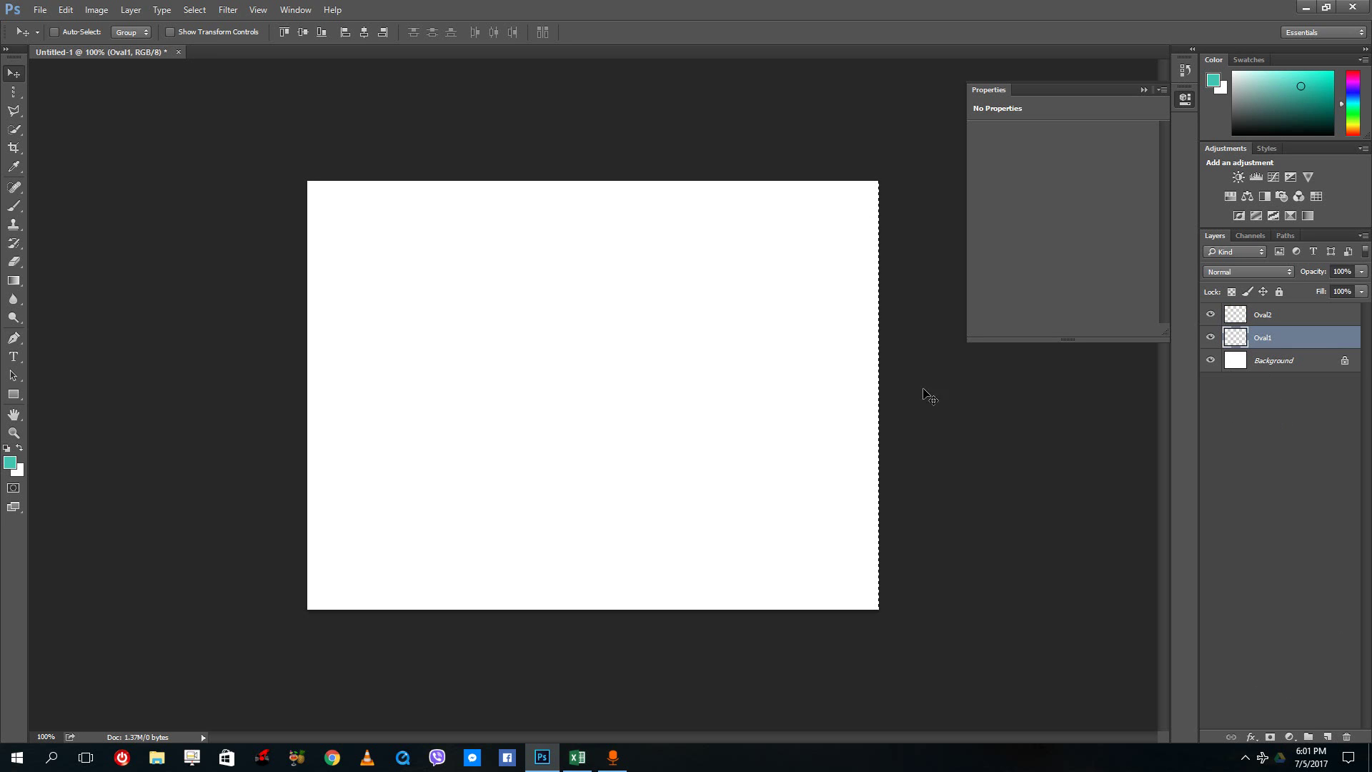
Step: Fill a pure red circle in the canvas's upper middle on the Oval1 layer
{"action": "right_click", "coordinate": [14, 92]}
{"action": "left_click", "coordinate": [73, 106]}
{"action": "left_click_drag", "start_coordinate": [484, 254], "coordinate": [677, 455]}
{"action": "left_click", "coordinate": [18, 473]}
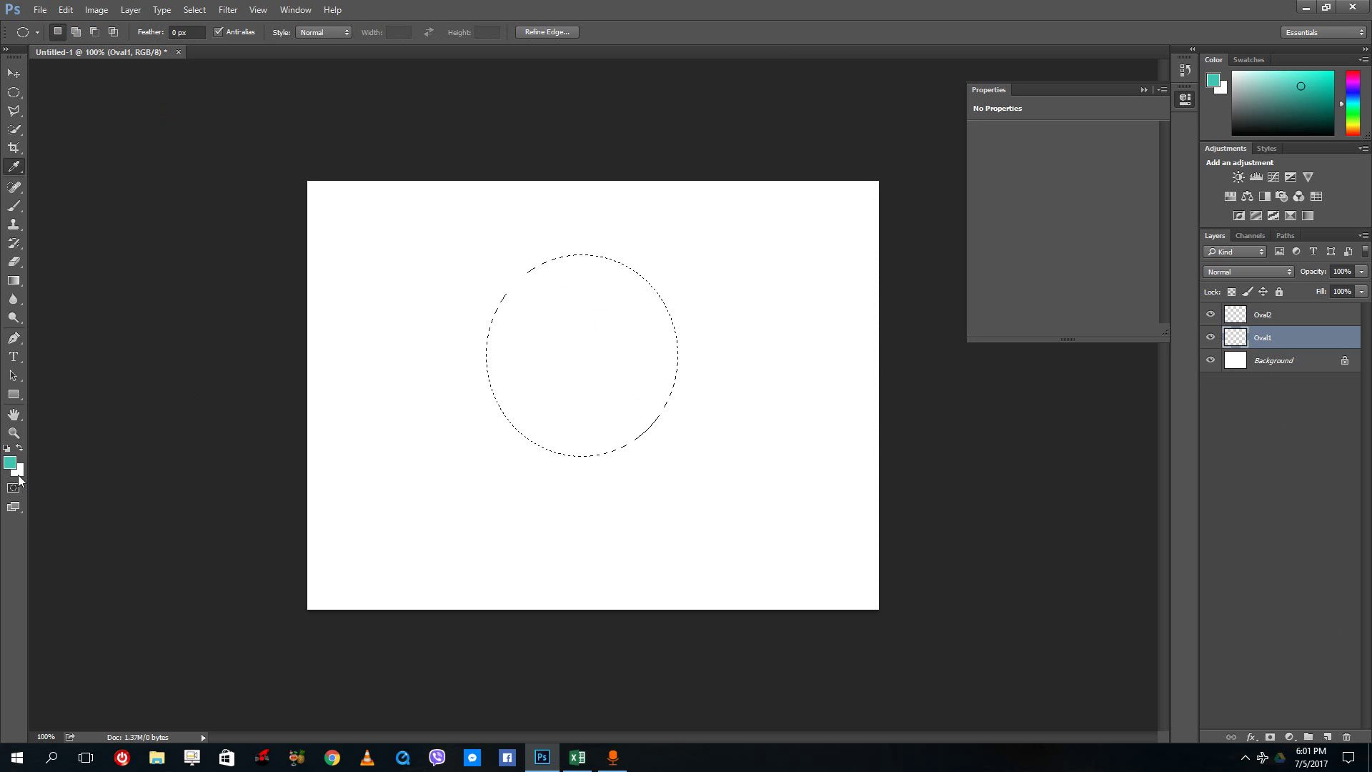
{"action": "left_click", "coordinate": [622, 430]}
{"action": "left_click", "coordinate": [749, 423]}
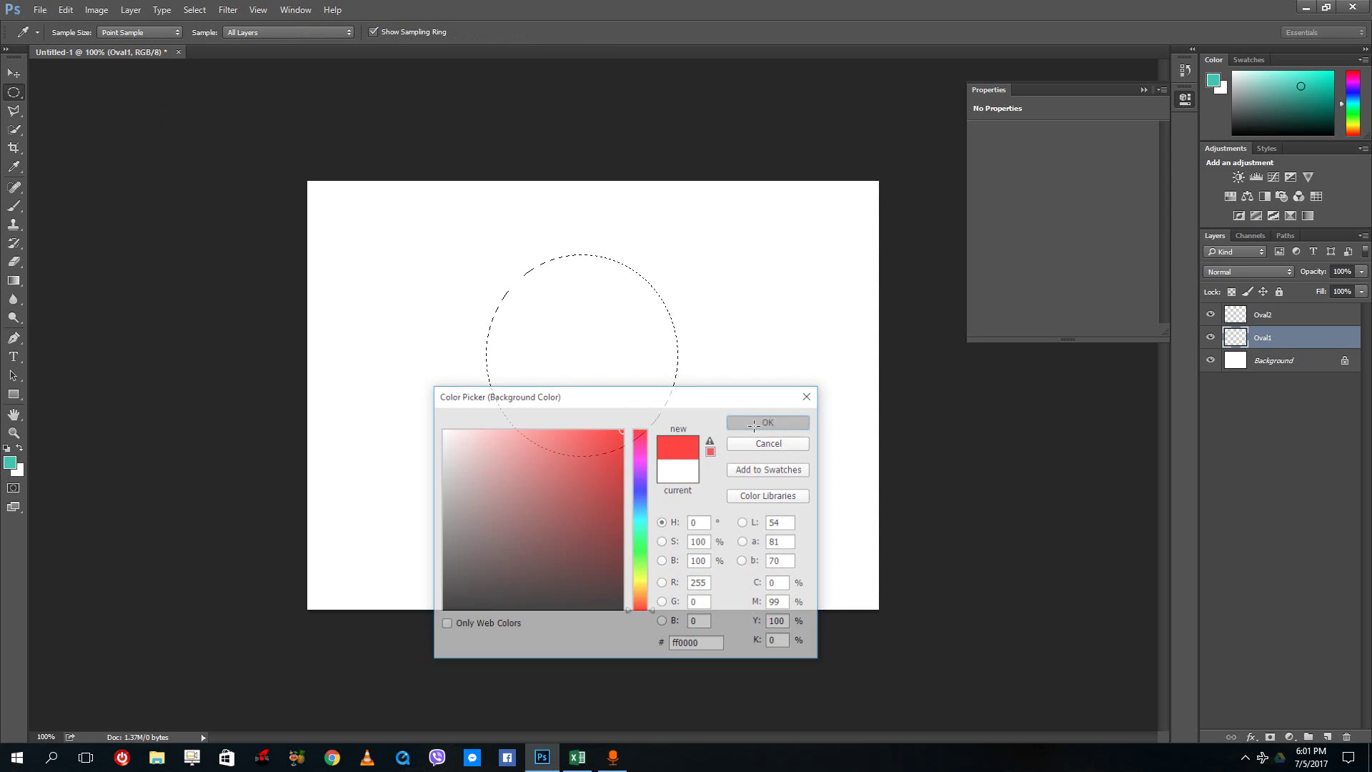
{"action": "key", "text": "ctrl+BackSpace"}
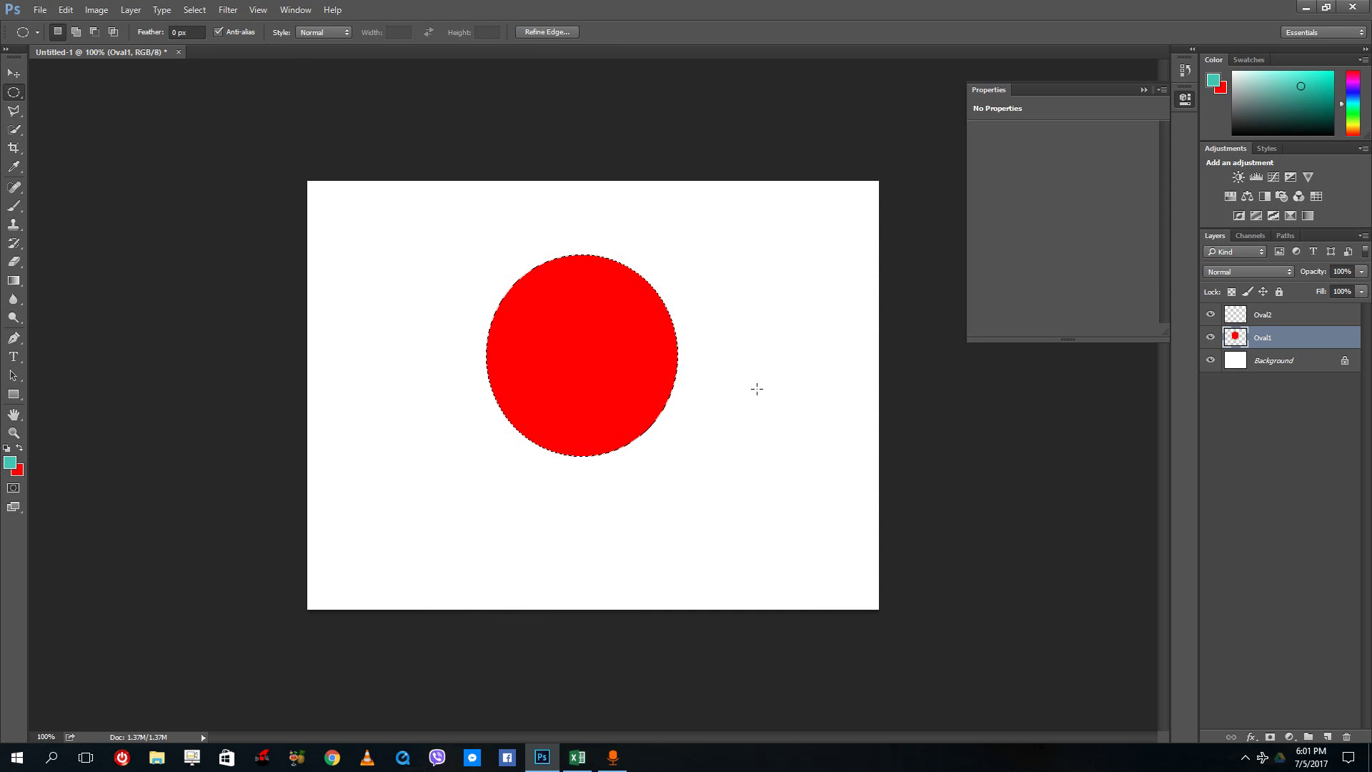
Step: Fill a teal ellipse on Oval2 overlapping the red circle's right side, then deselect
{"action": "left_click", "coordinate": [1269, 319]}
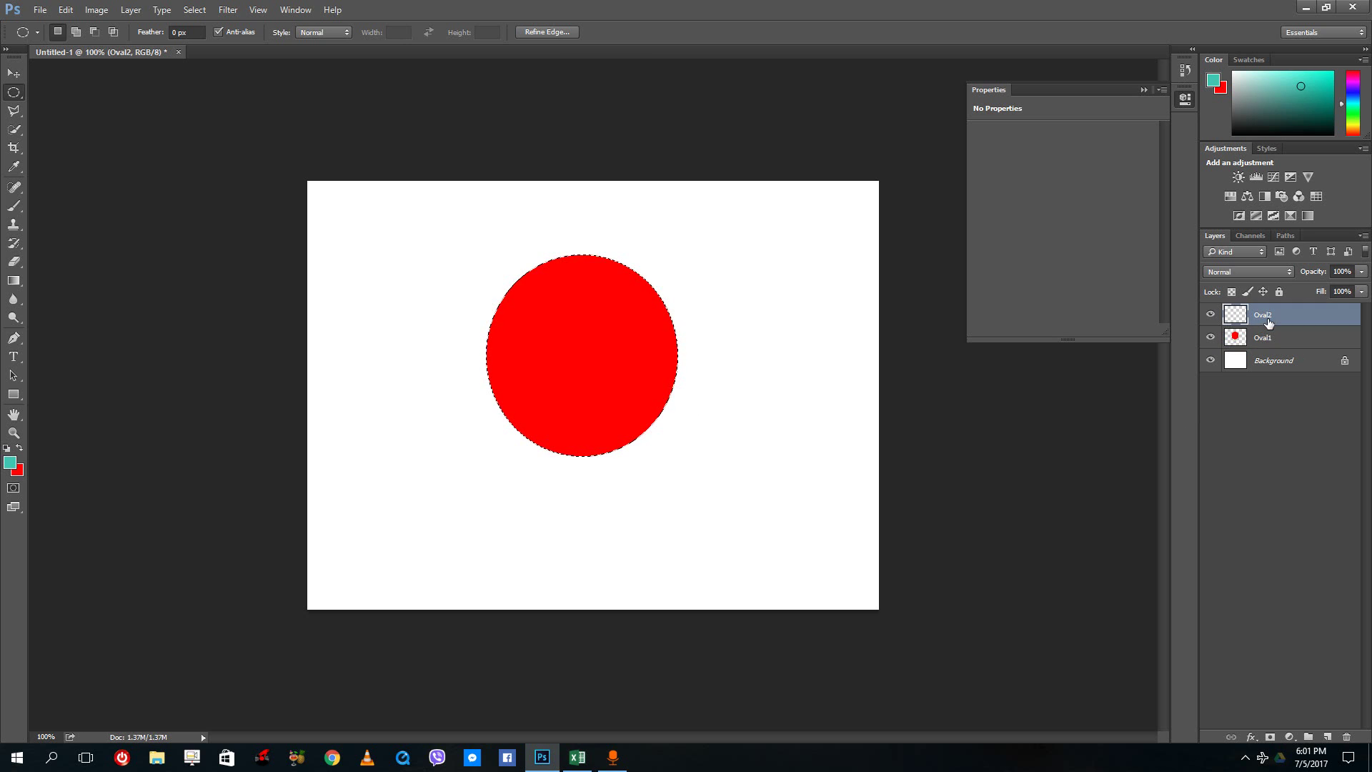
{"action": "left_click", "coordinate": [1262, 337]}
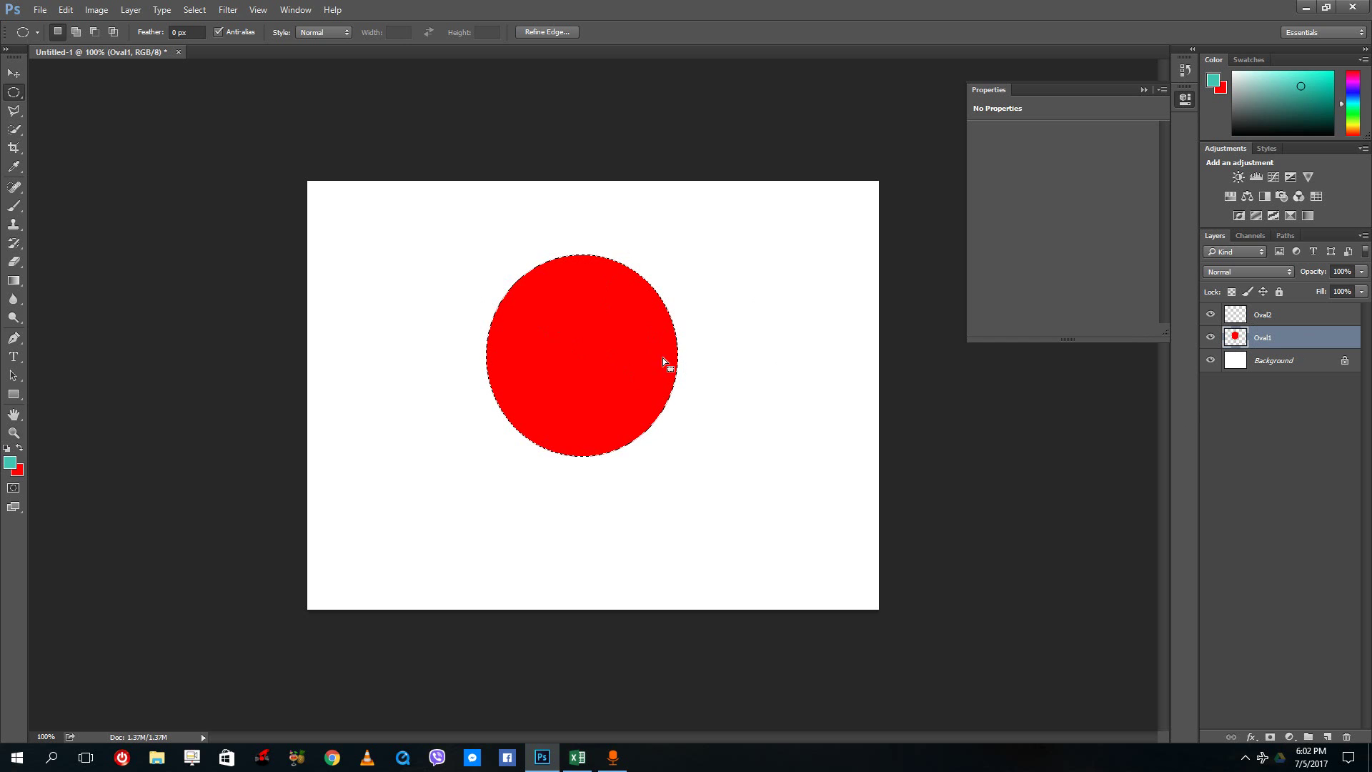
{"action": "left_click", "coordinate": [1258, 316]}
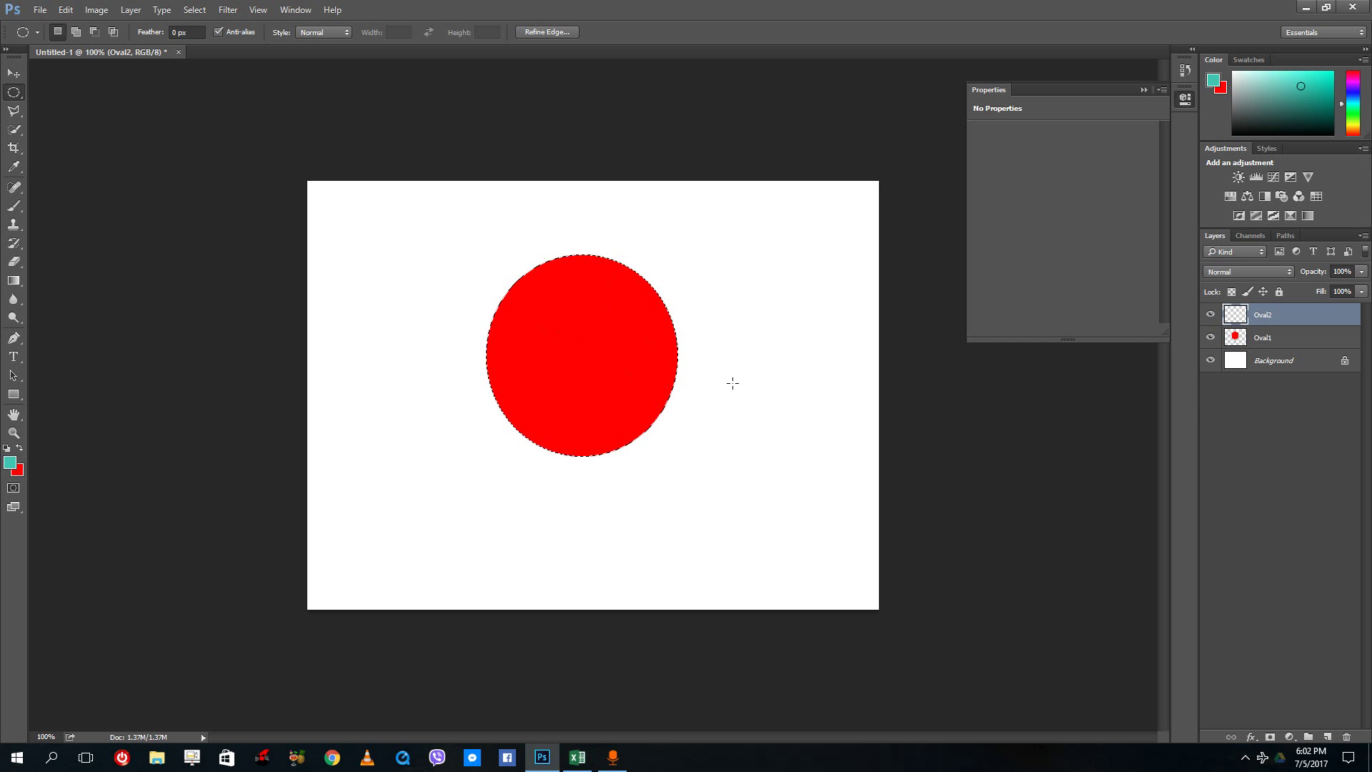
{"action": "left_click_drag", "start_coordinate": [802, 280], "coordinate": [633, 520]}
{"action": "key", "text": "alt+BackSpace"}
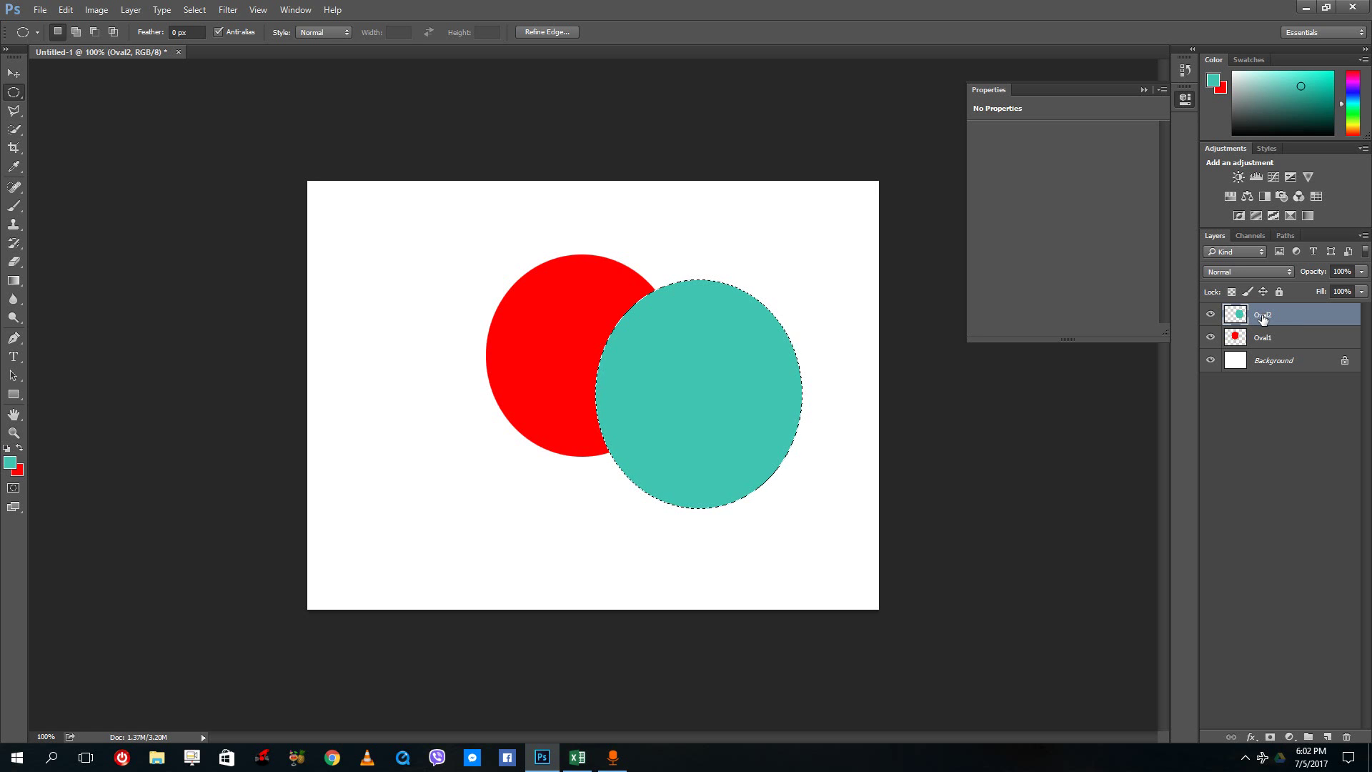
{"action": "left_click", "coordinate": [559, 401]}
Step: Move the teal ellipse and drag Oval2 below Oval1 in the layer stack
{"action": "left_click", "coordinate": [13, 73]}
{"action": "left_click_drag", "start_coordinate": [697, 398], "coordinate": [667, 373]}
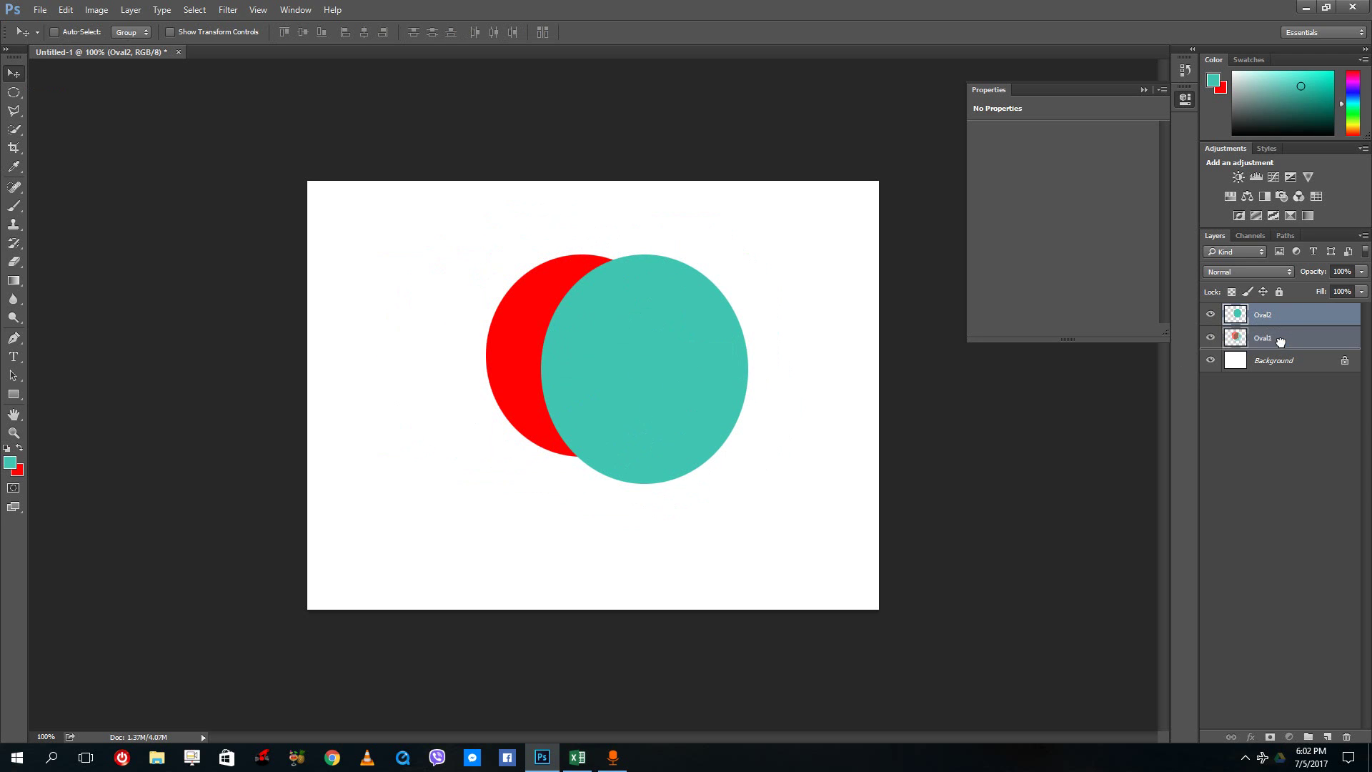
{"action": "left_click_drag", "start_coordinate": [1289, 319], "coordinate": [1278, 348]}
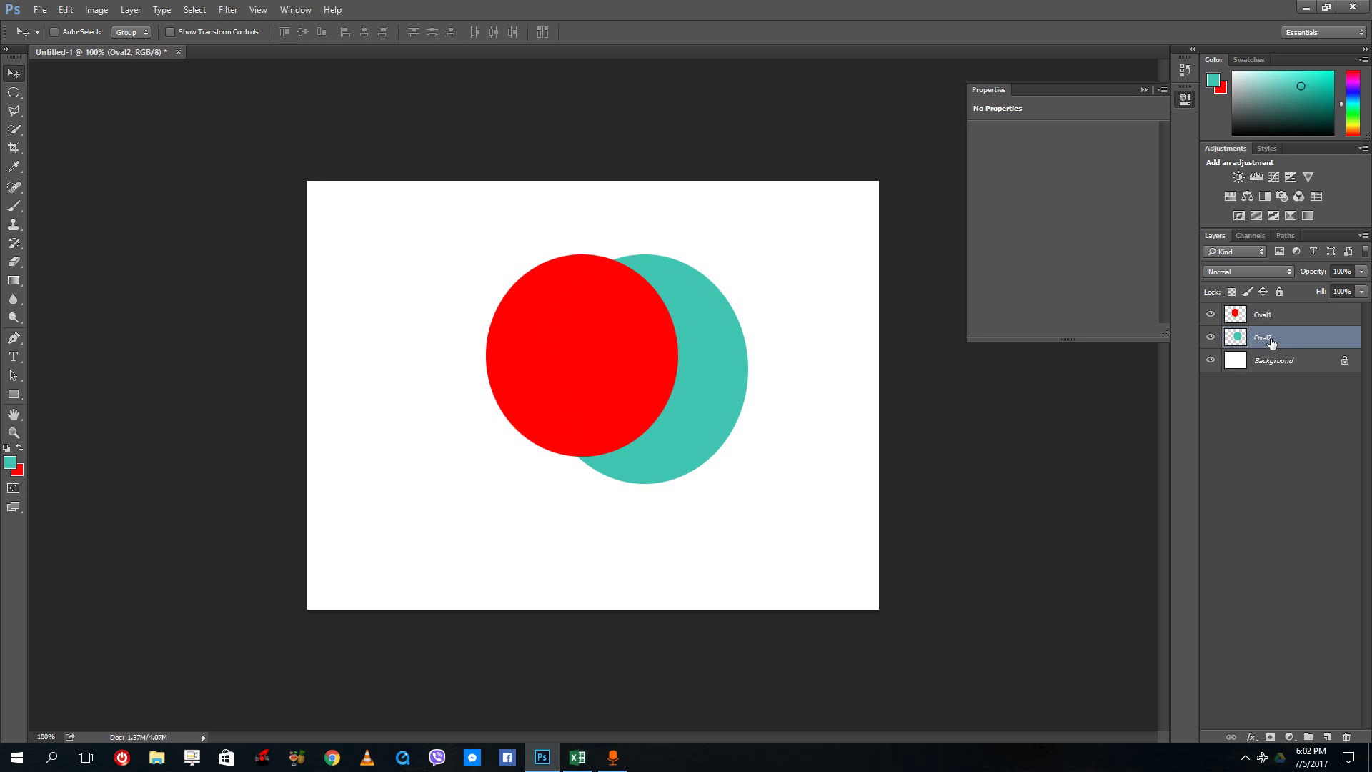
{"action": "left_click_drag", "start_coordinate": [535, 352], "coordinate": [505, 297]}
Step: Move the red circle up-left, bring the teal ellipse closer, and restack Oval2 on top
{"action": "left_click", "coordinate": [1271, 316]}
{"action": "left_click_drag", "start_coordinate": [775, 575], "coordinate": [763, 544]}
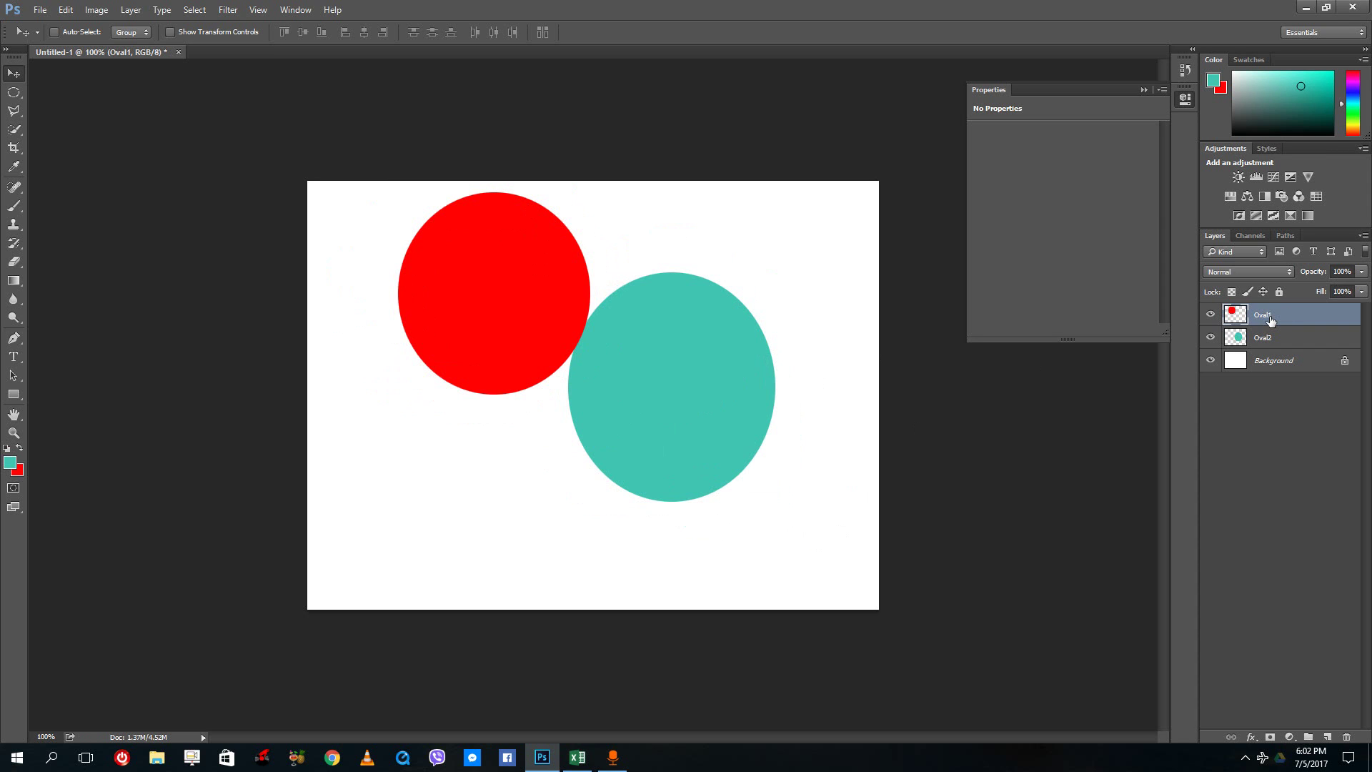
{"action": "left_click", "coordinate": [1286, 346]}
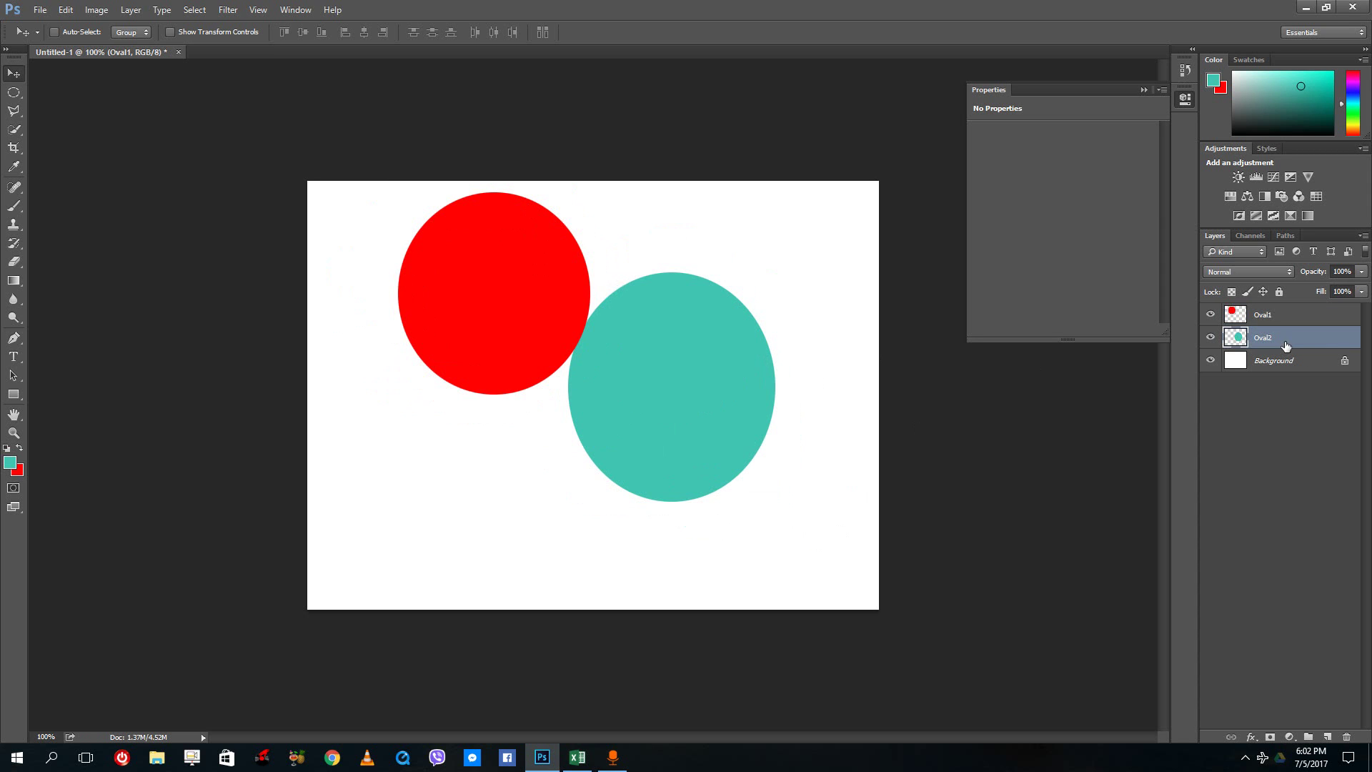
{"action": "left_click_drag", "start_coordinate": [800, 520], "coordinate": [742, 485]}
{"action": "left_click", "coordinate": [1268, 316]}
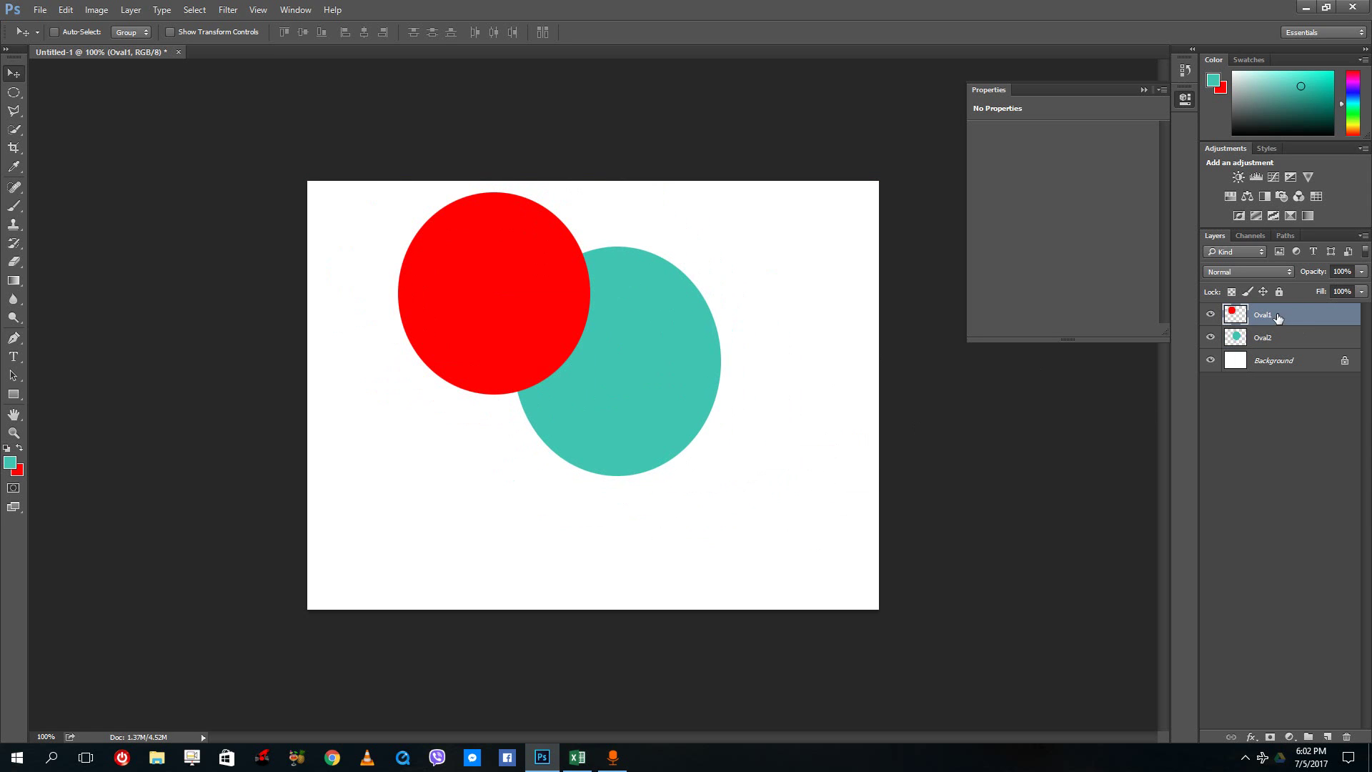
{"action": "left_click_drag", "start_coordinate": [1278, 338], "coordinate": [1277, 348]}
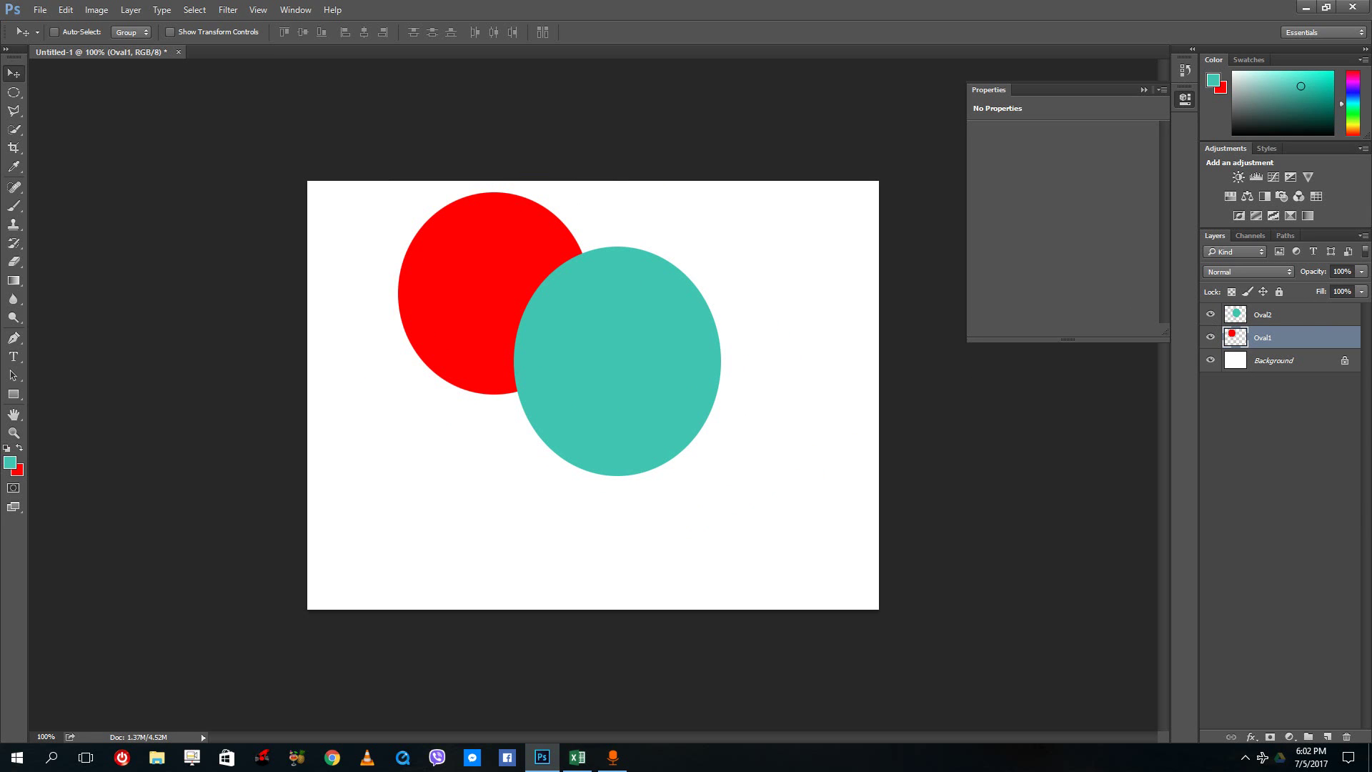
Step: Add a new layer named Square above Oval1
{"action": "left_click", "coordinate": [1327, 736]}
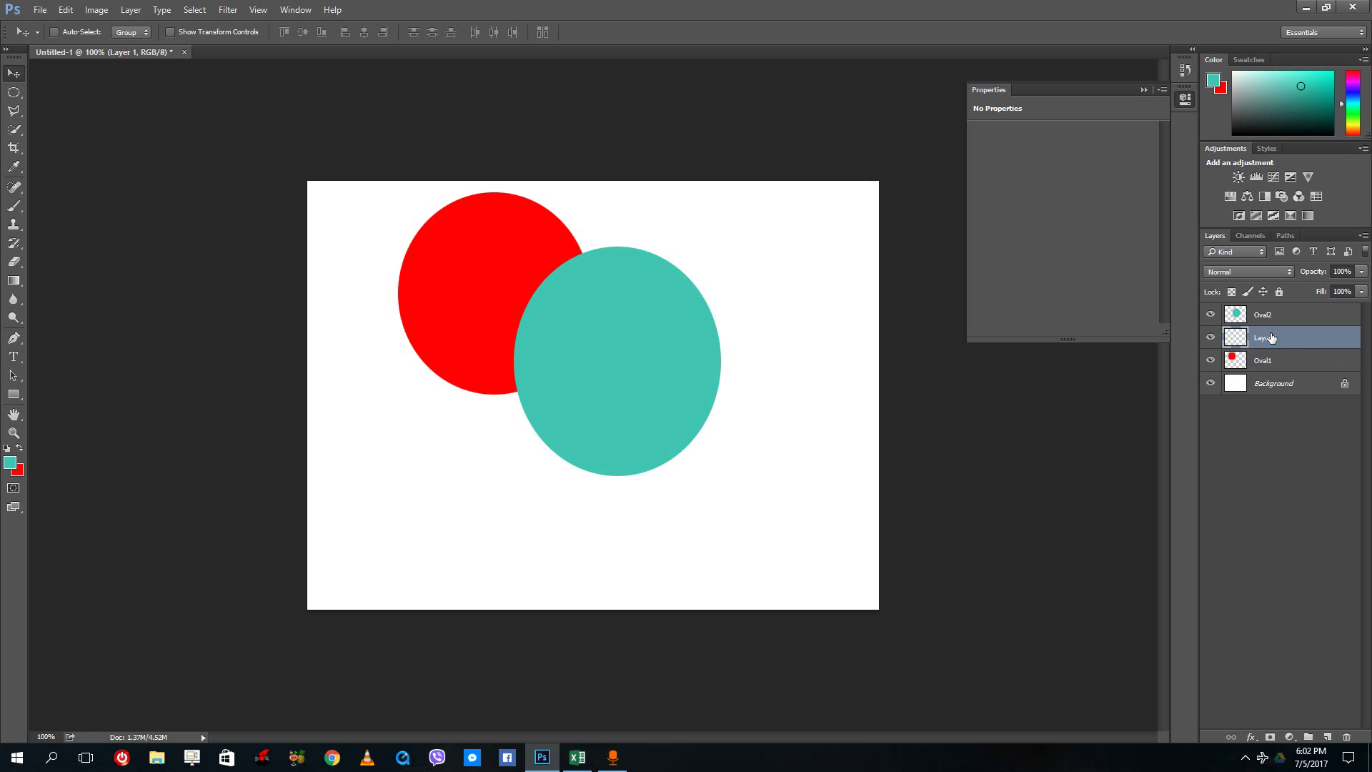
{"action": "double_click", "coordinate": [1270, 338]}
{"action": "type", "text": "Square"}
{"action": "key", "text": "Return"}
Step: Set the foreground colour to navy
{"action": "left_click", "coordinate": [10, 463]}
{"action": "left_click", "coordinate": [577, 552]}
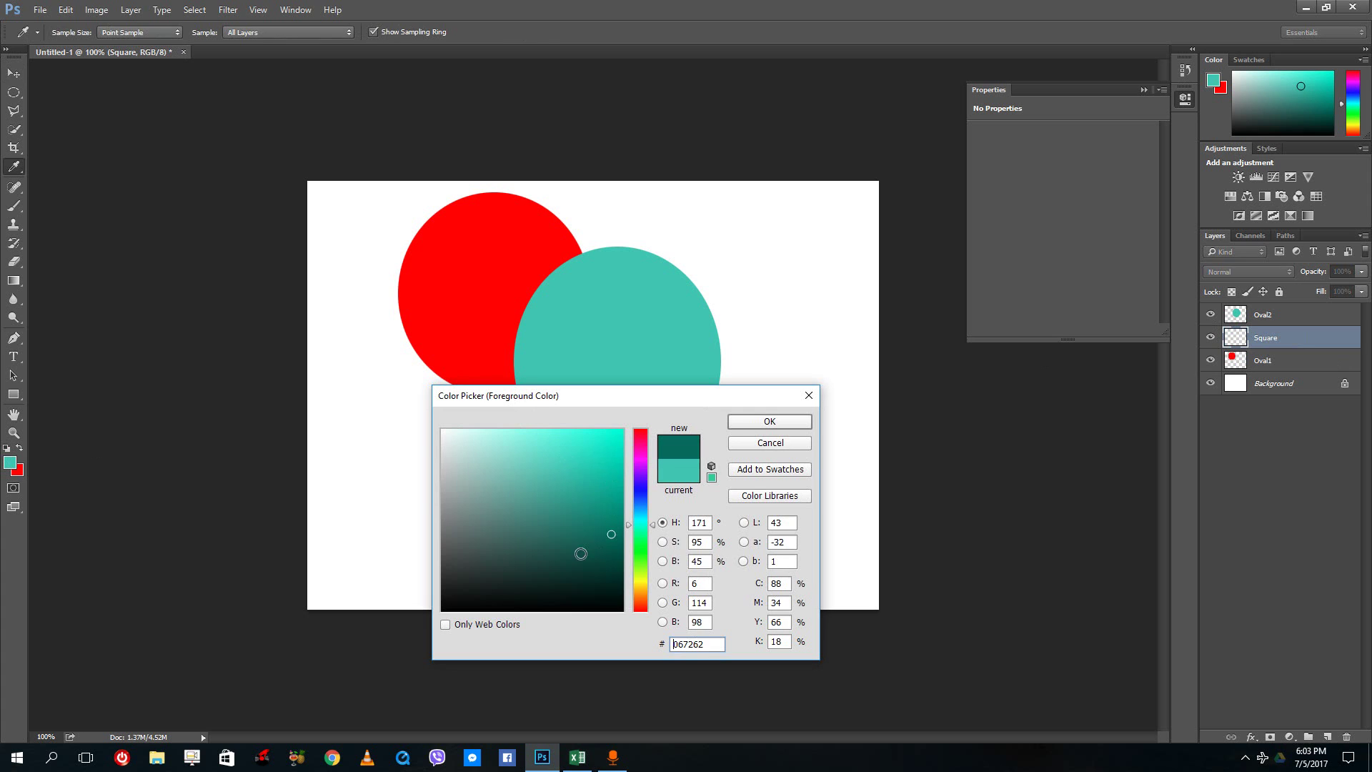
{"action": "left_click", "coordinate": [638, 488]}
{"action": "left_click", "coordinate": [757, 420]}
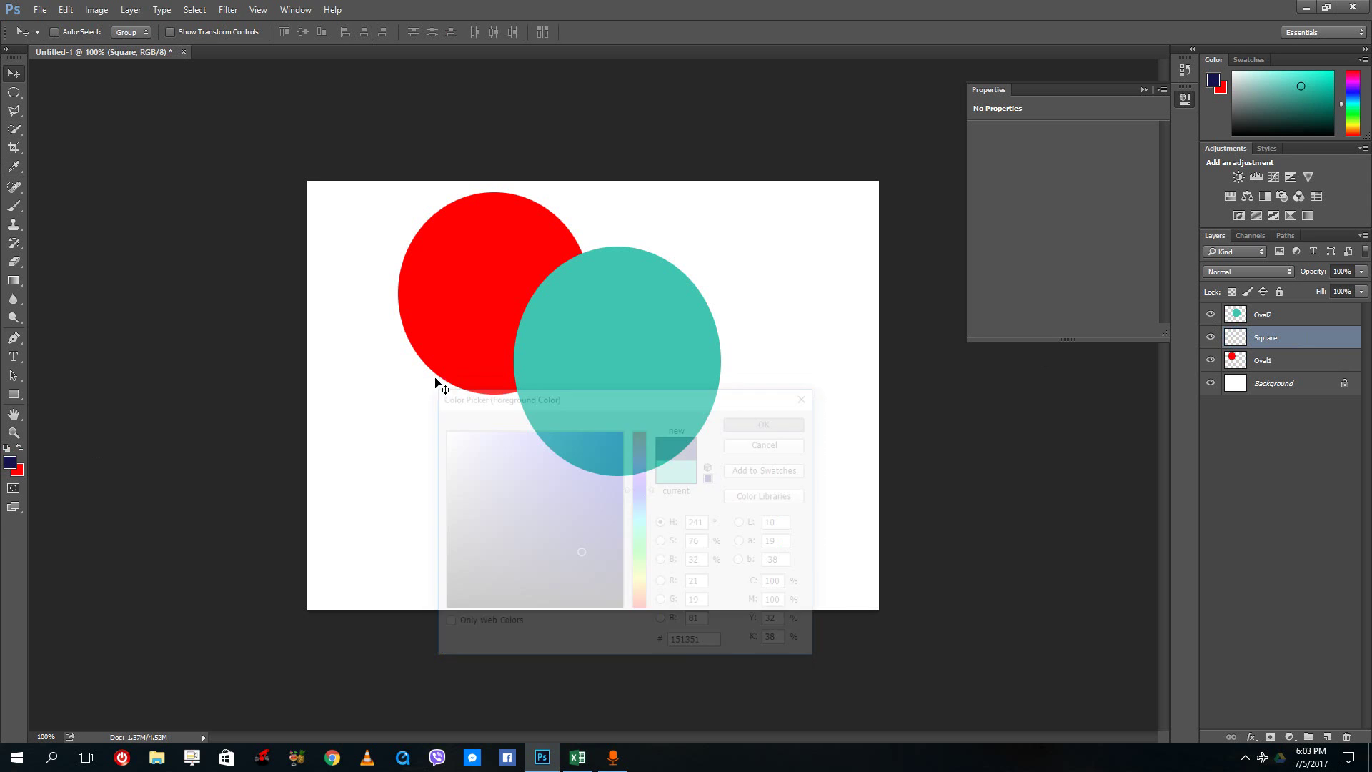
Step: Fill a navy square below the red circle and move it up onto the circle
{"action": "left_click", "coordinate": [22, 94]}
{"action": "left_click", "coordinate": [73, 89]}
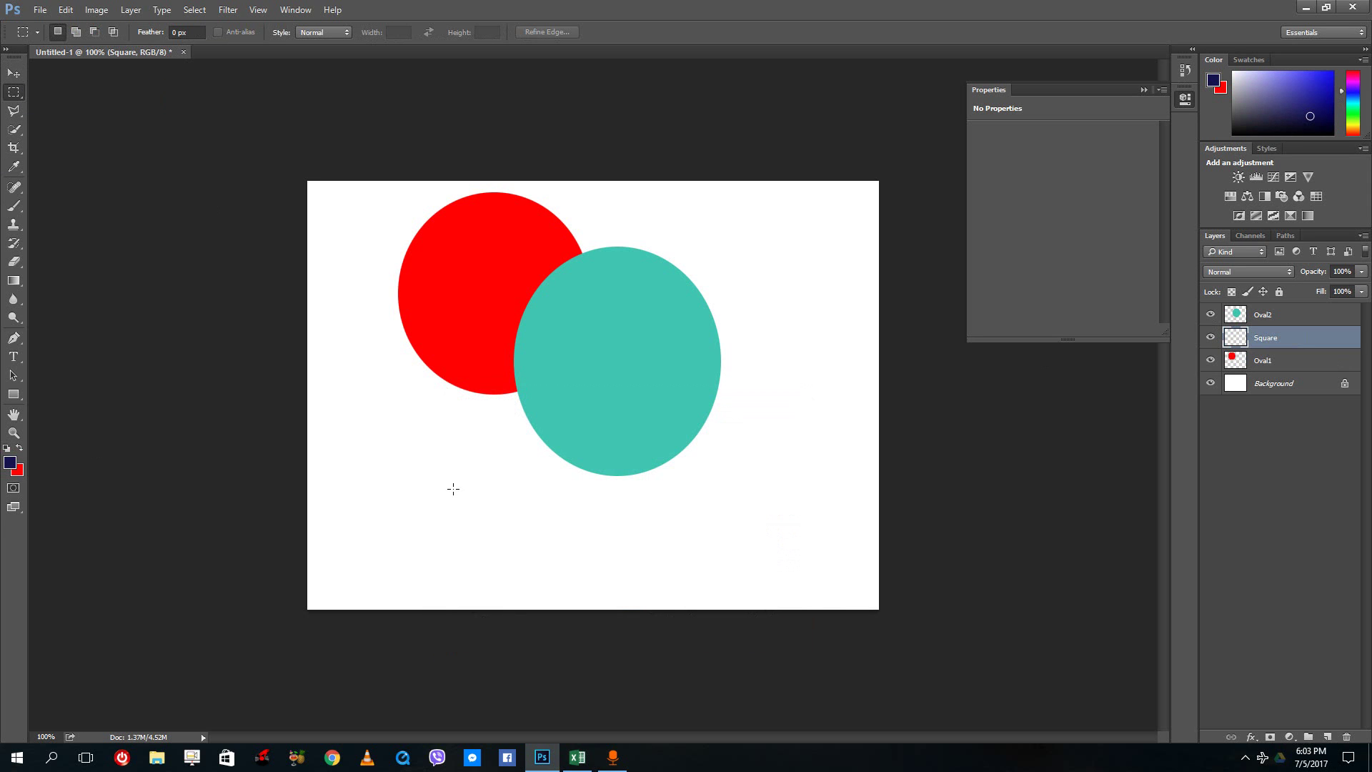
{"action": "left_click_drag", "start_coordinate": [419, 465], "coordinate": [557, 326]}
{"action": "key", "text": "alt+BackSpace"}
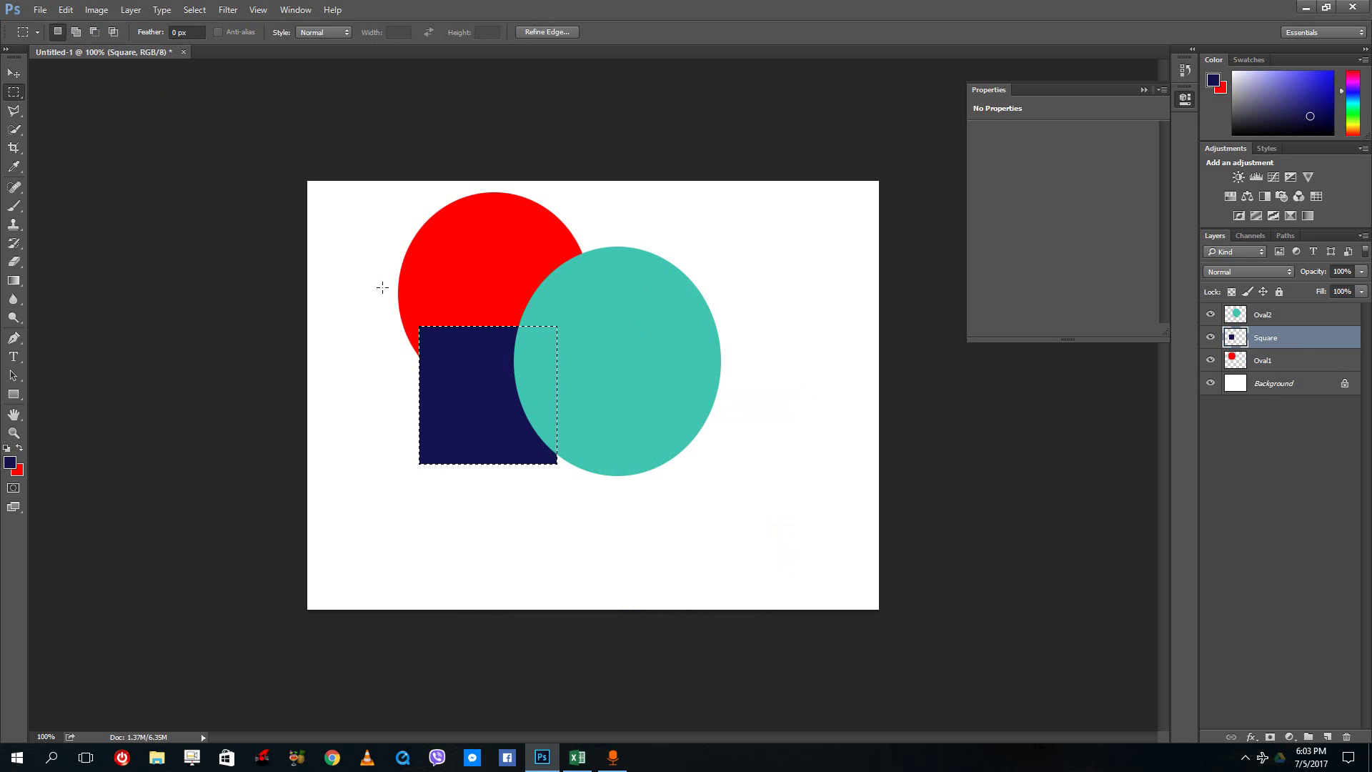
{"action": "left_click", "coordinate": [15, 72]}
{"action": "left_click_drag", "start_coordinate": [499, 405], "coordinate": [516, 359]}
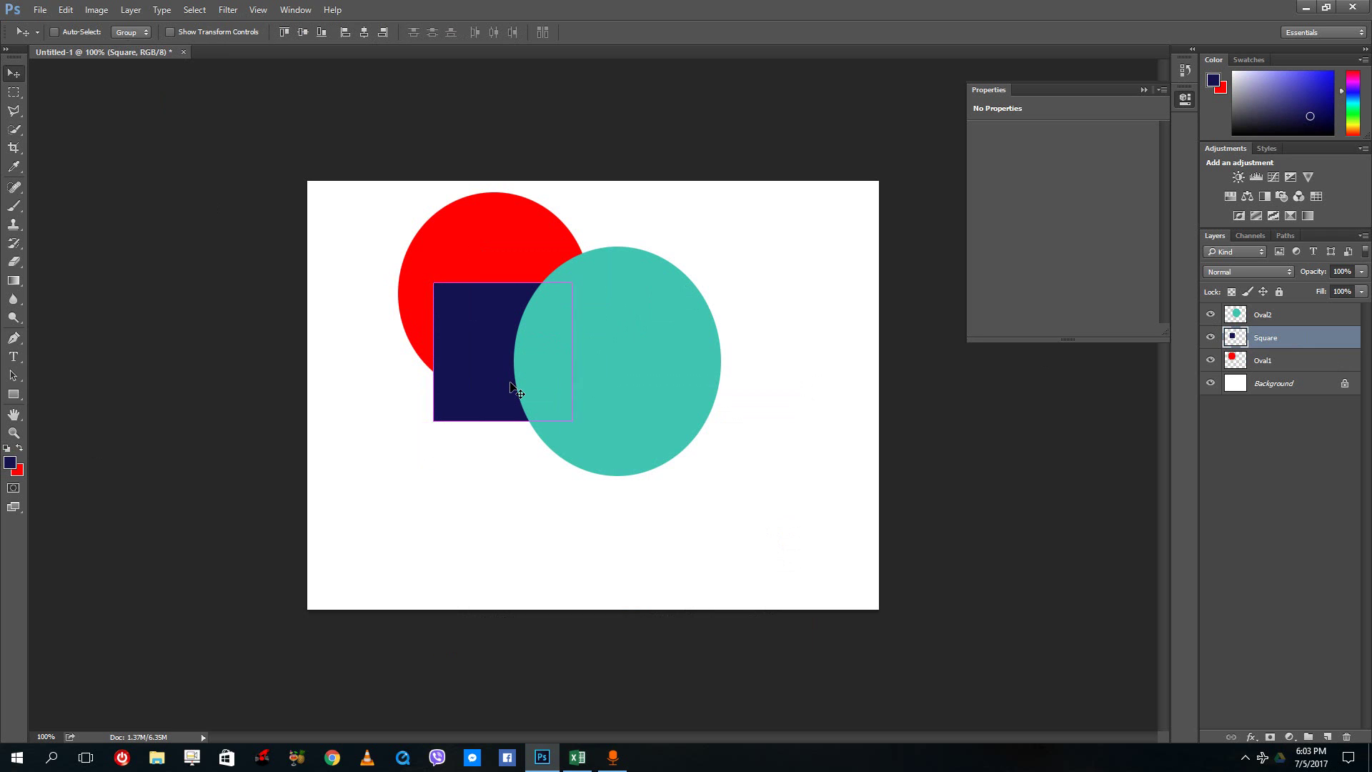
{"action": "key", "text": "ctrl+d"}
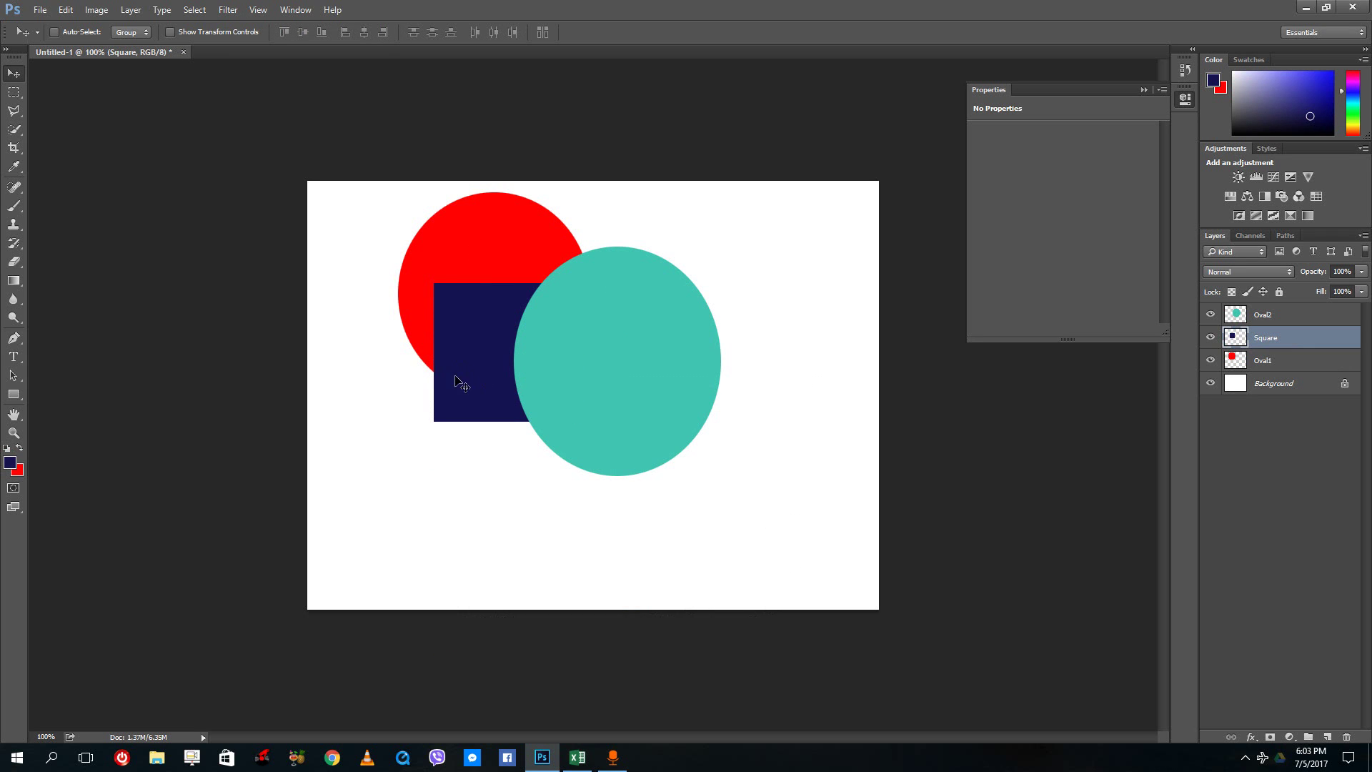
{"action": "left_click_drag", "start_coordinate": [460, 379], "coordinate": [491, 342]}
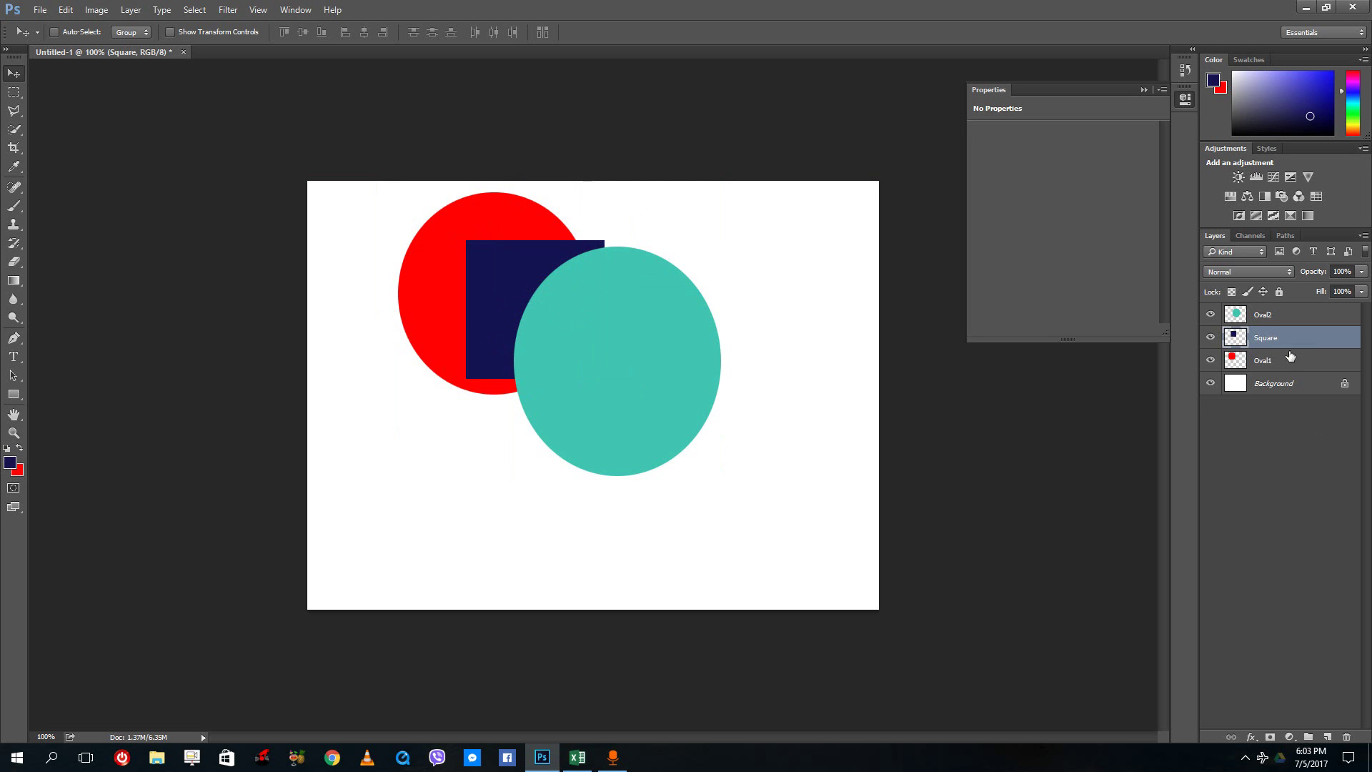
Step: Shift the red circle left and down and nudge the teal ellipse up and right
{"action": "left_click", "coordinate": [1269, 365]}
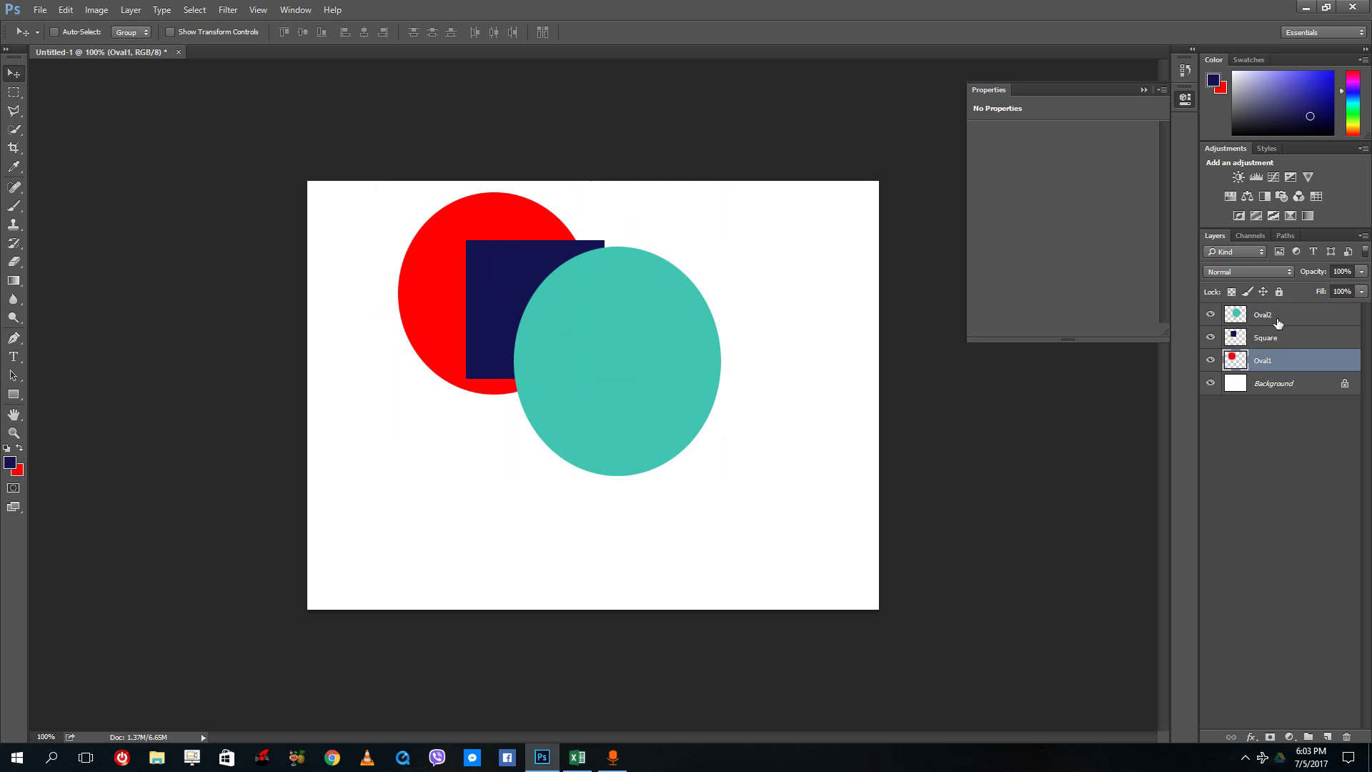
{"action": "left_click", "coordinate": [1277, 323]}
{"action": "left_click", "coordinate": [1260, 363]}
{"action": "left_click_drag", "start_coordinate": [449, 227], "coordinate": [511, 277]}
{"action": "left_click", "coordinate": [1293, 338]}
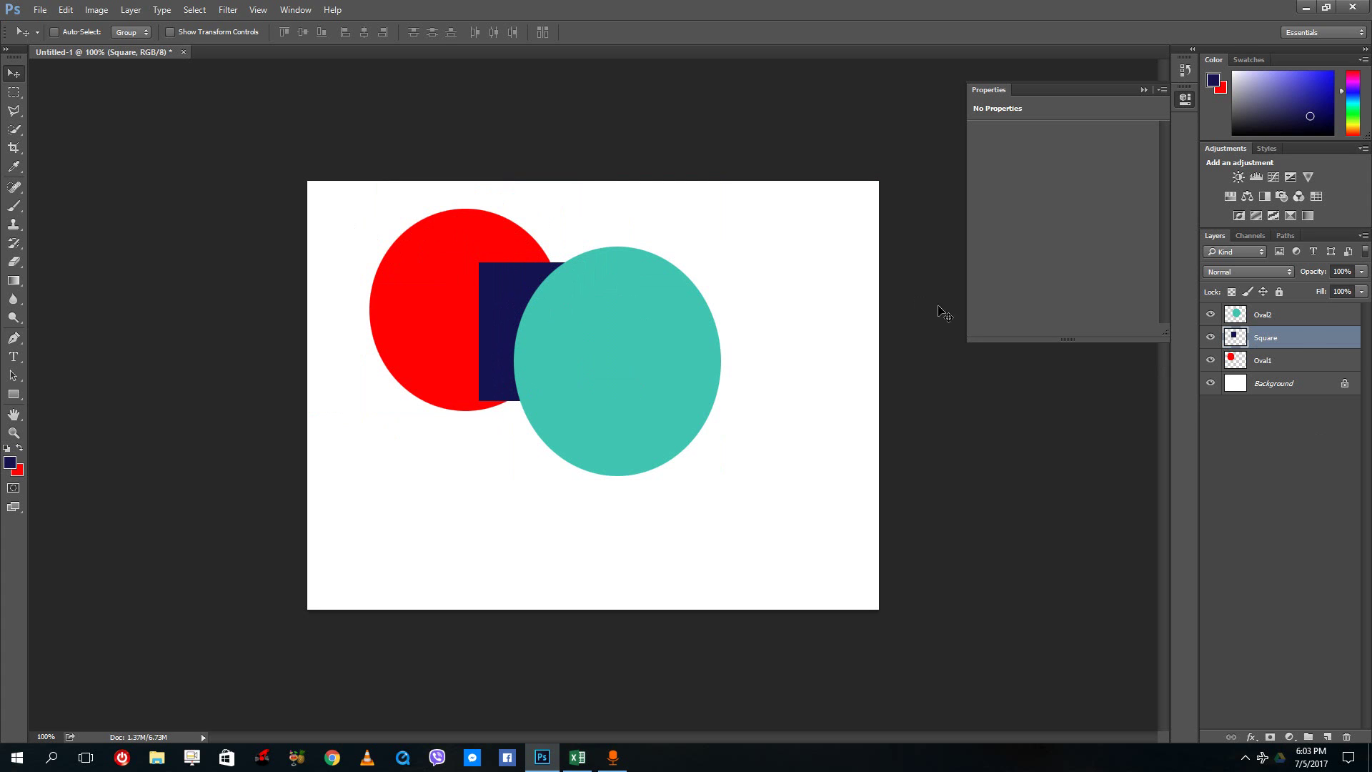
{"action": "left_click", "coordinate": [1272, 324]}
{"action": "left_click_drag", "start_coordinate": [674, 358], "coordinate": [656, 334]}
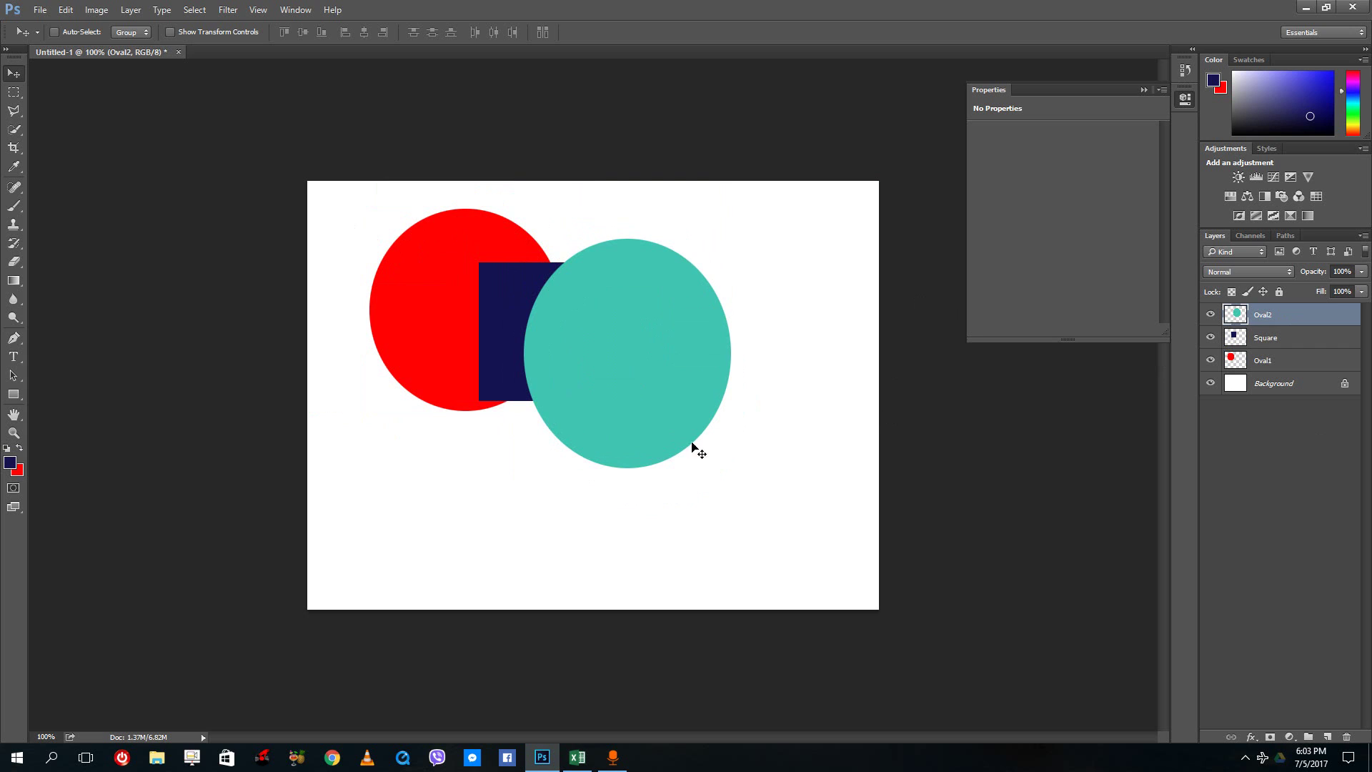